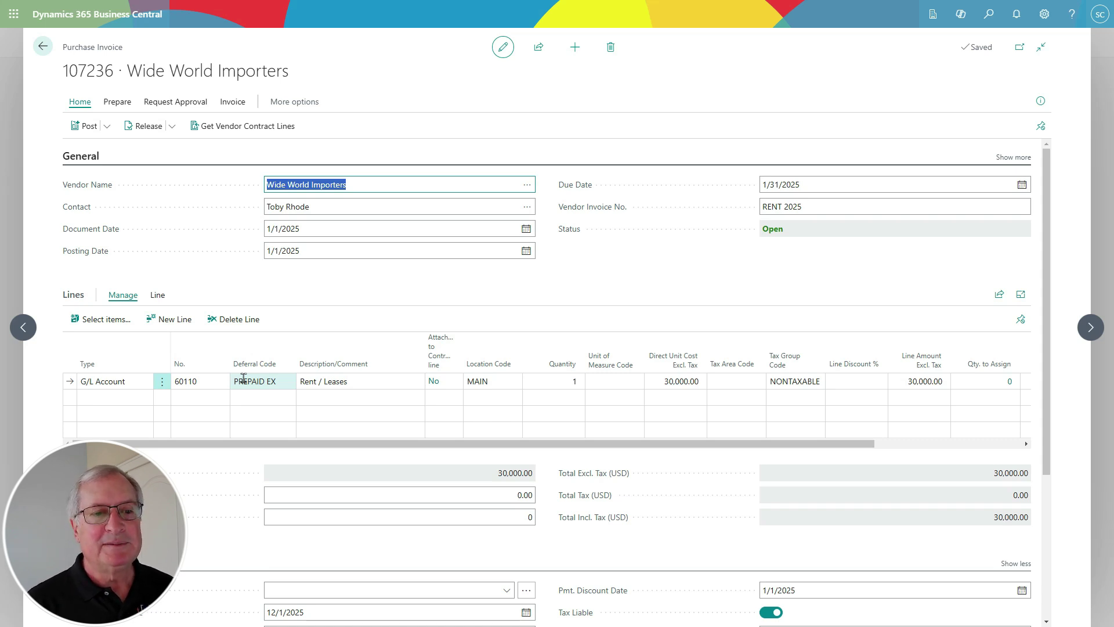
click(156, 294)
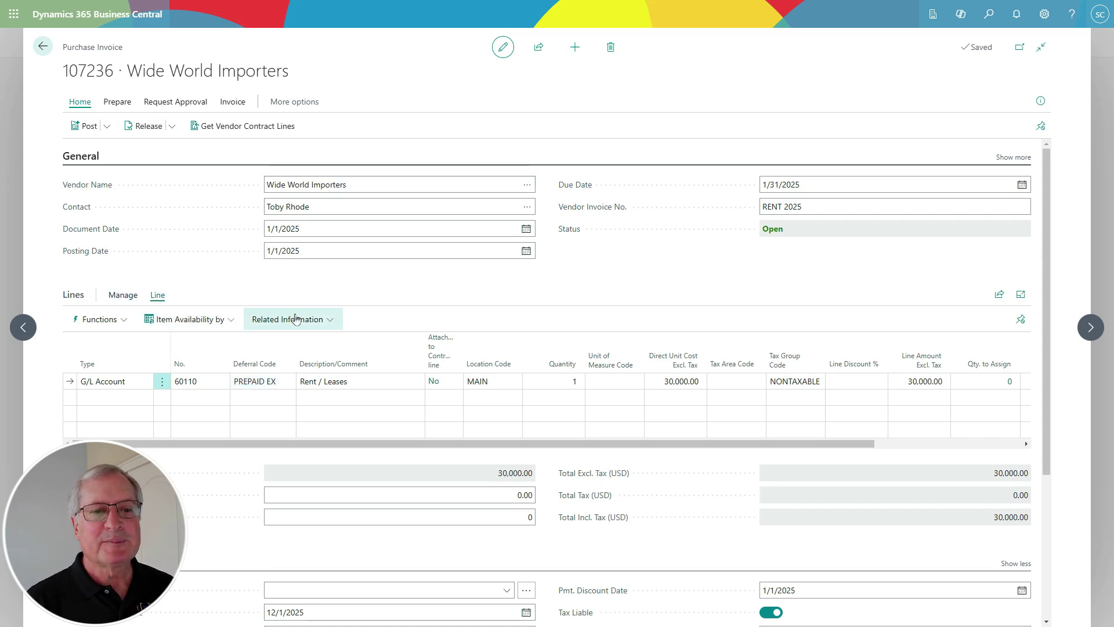
click(295, 318)
click(288, 429)
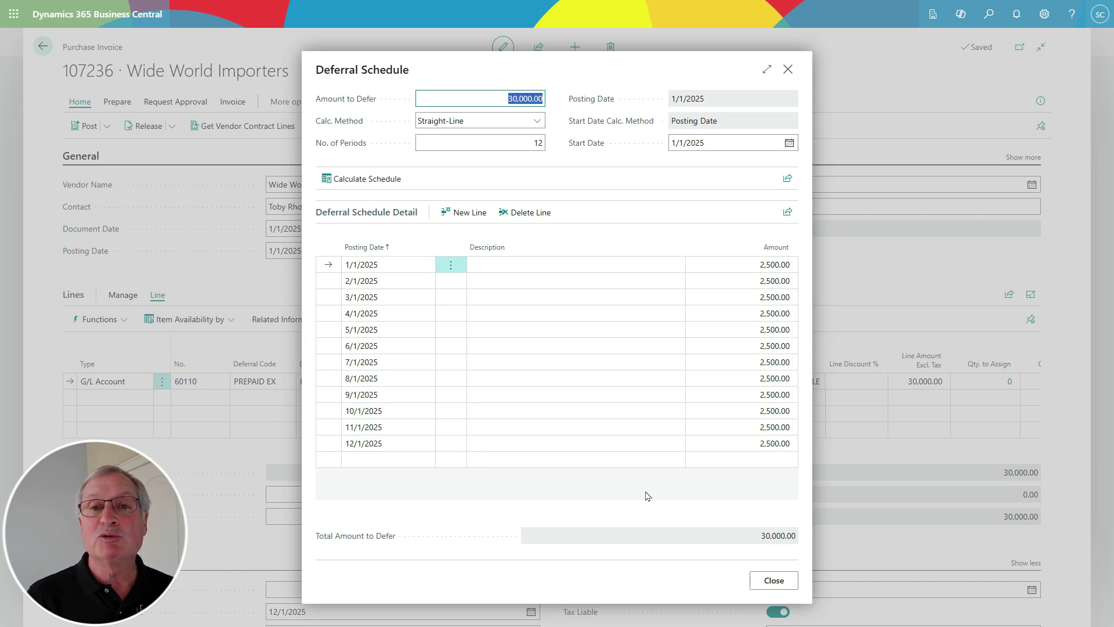
key(Escape)
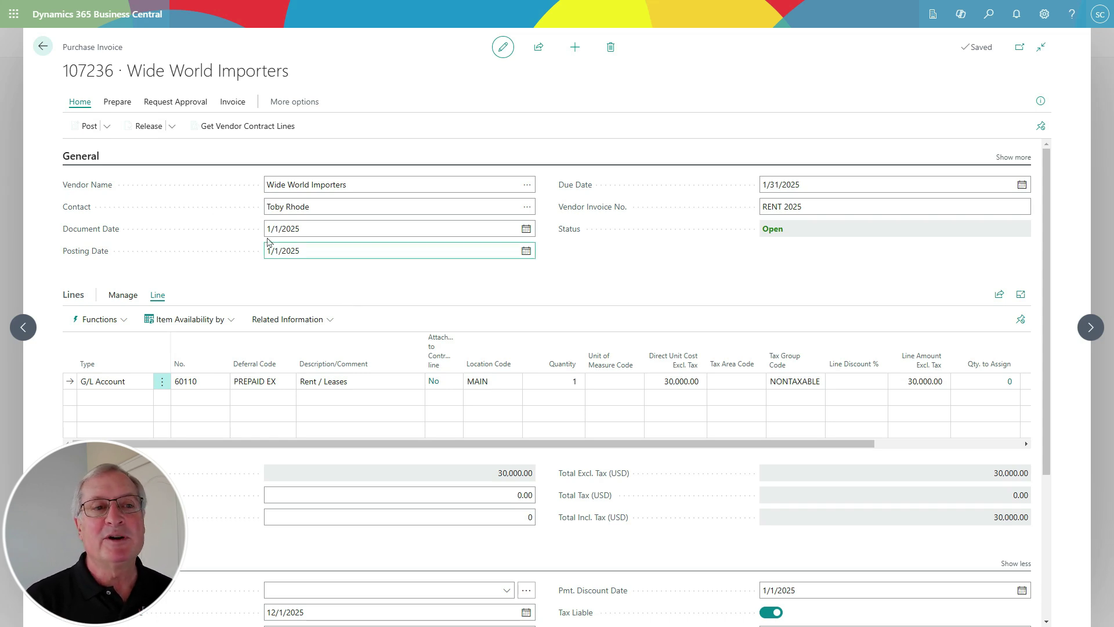
click(109, 129)
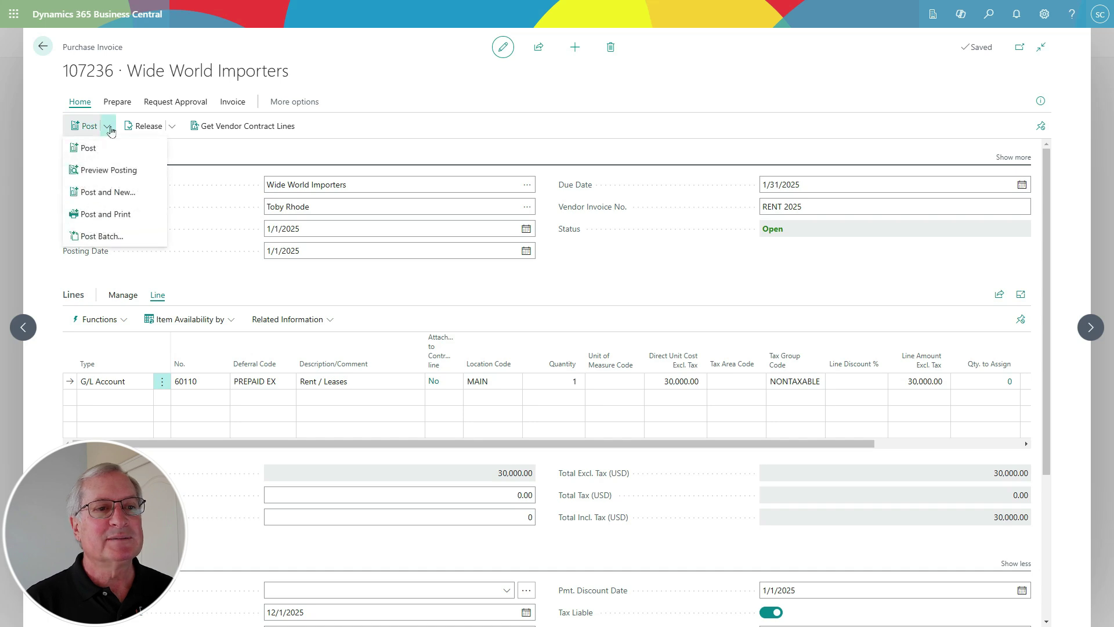
click(105, 171)
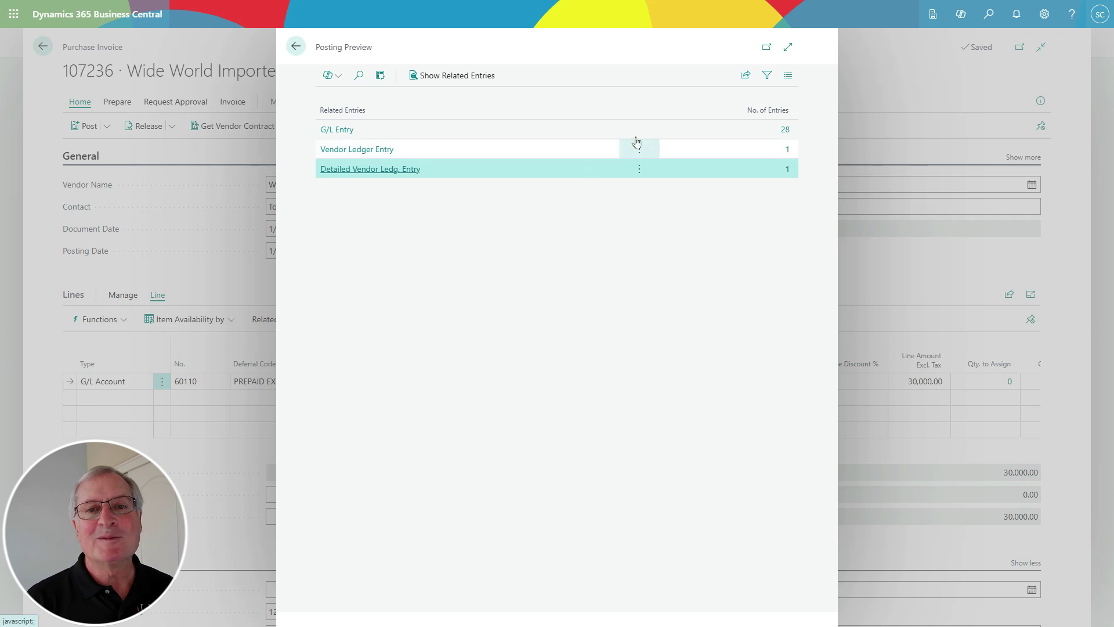
click(785, 130)
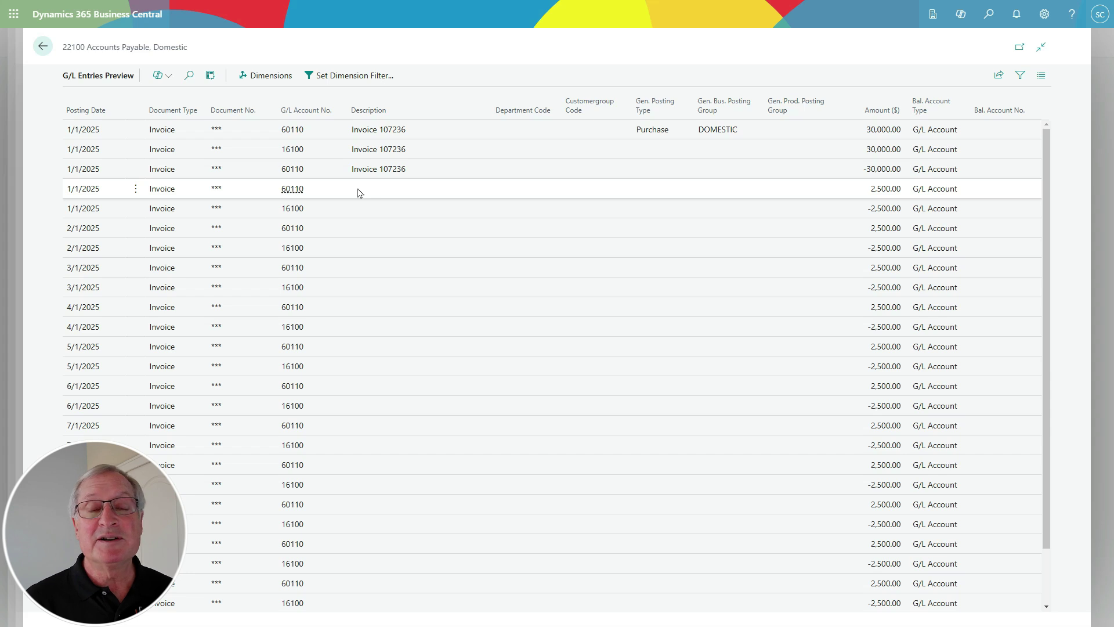
click(295, 194)
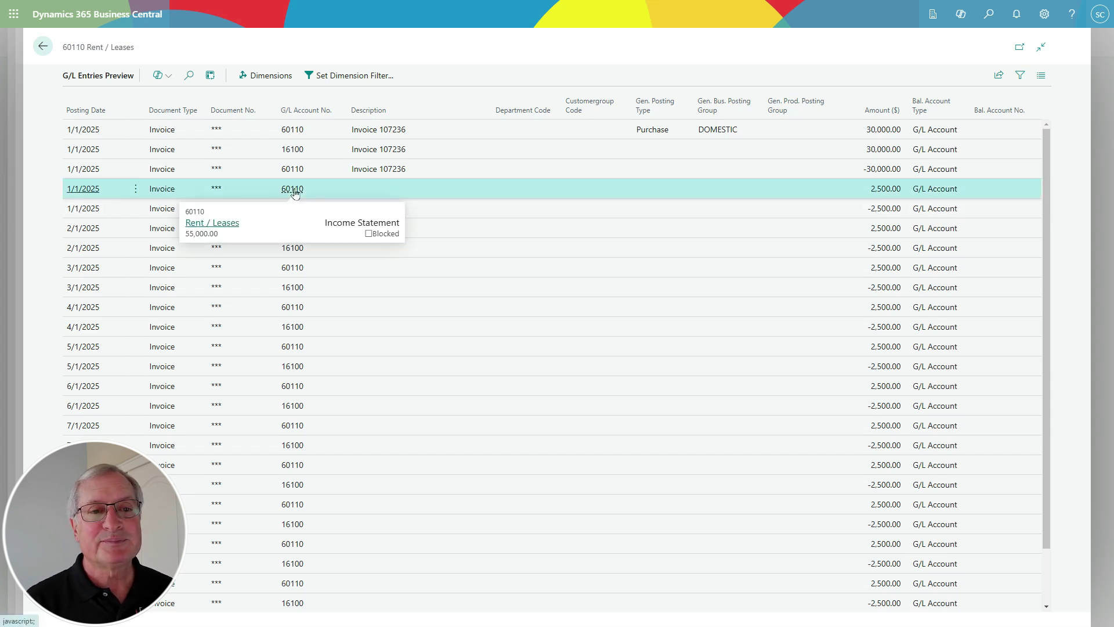
click(295, 213)
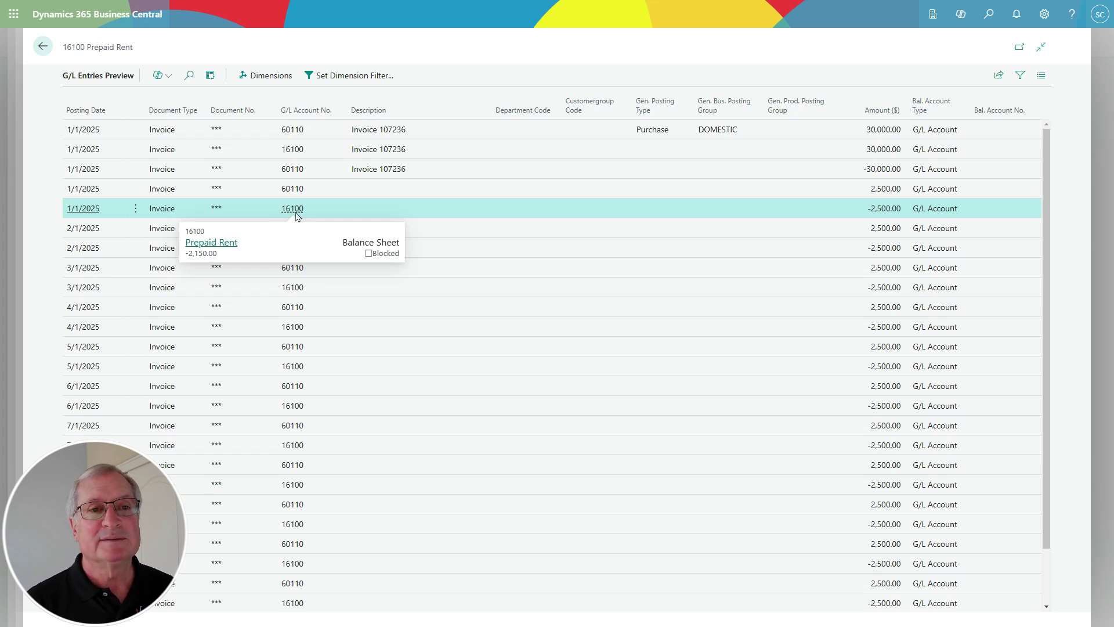
key(Escape)
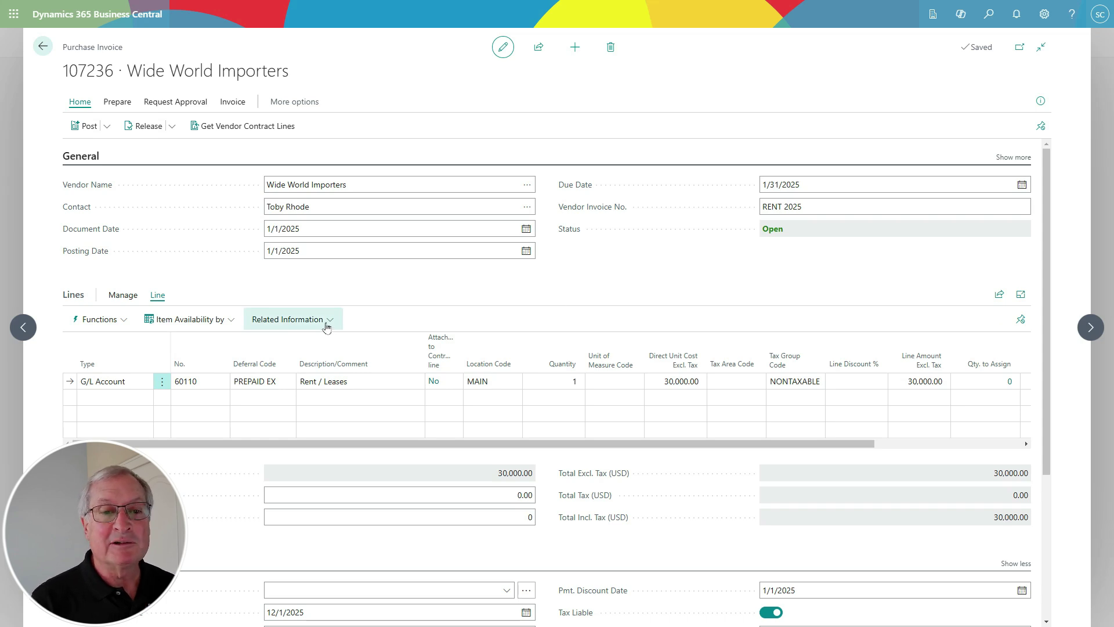
- Recalculate the rent line's deferral schedule over 10 periods
click(288, 320)
click(278, 447)
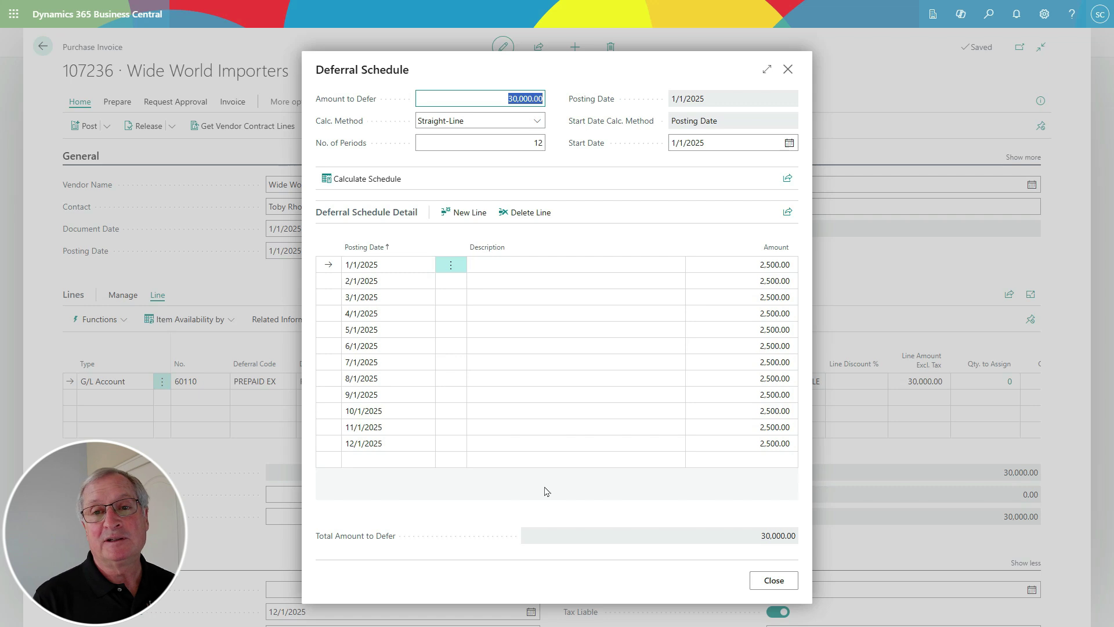
click(535, 144)
text(10)
key(Tab)
click(356, 179)
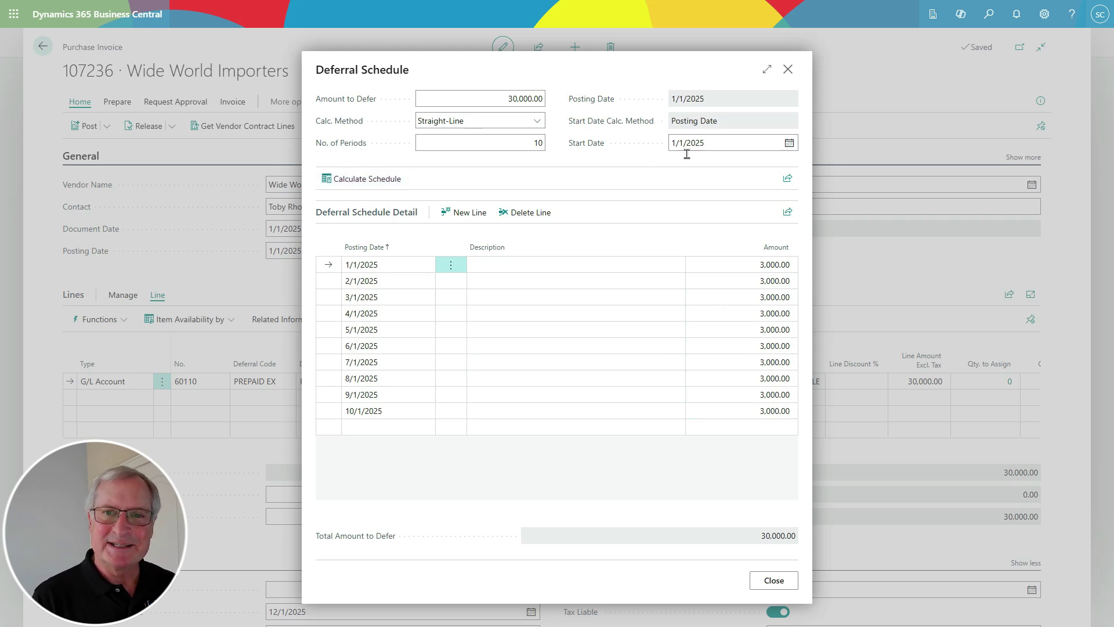
- Restore the deferral to 12 periods of 2,500.00 and close the schedule
click(522, 143)
text(12)
key(Tab)
click(364, 180)
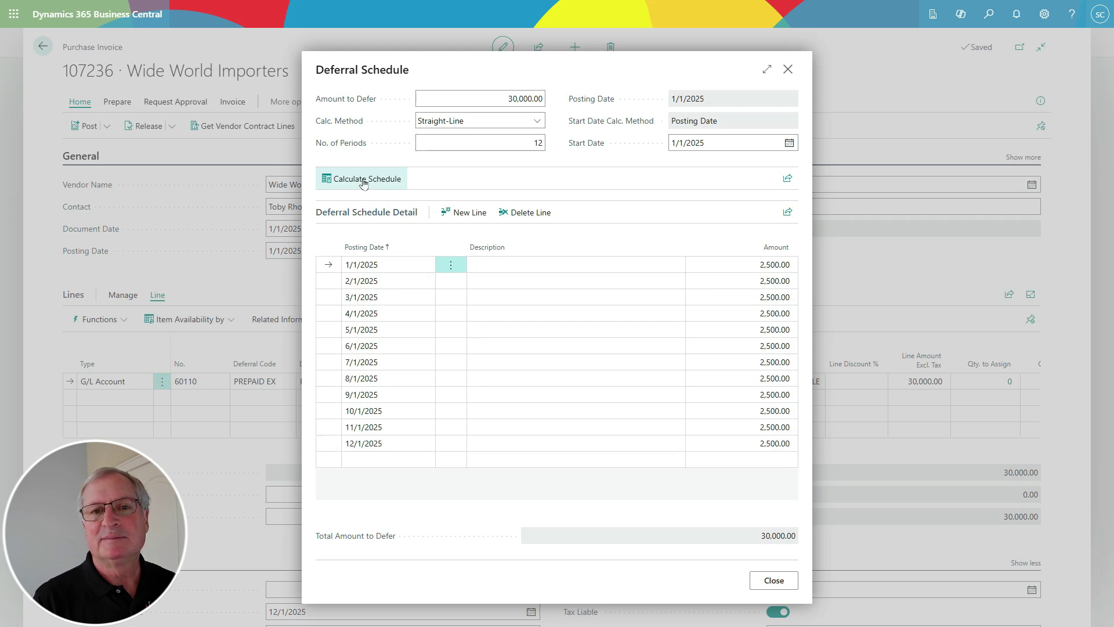
click(768, 266)
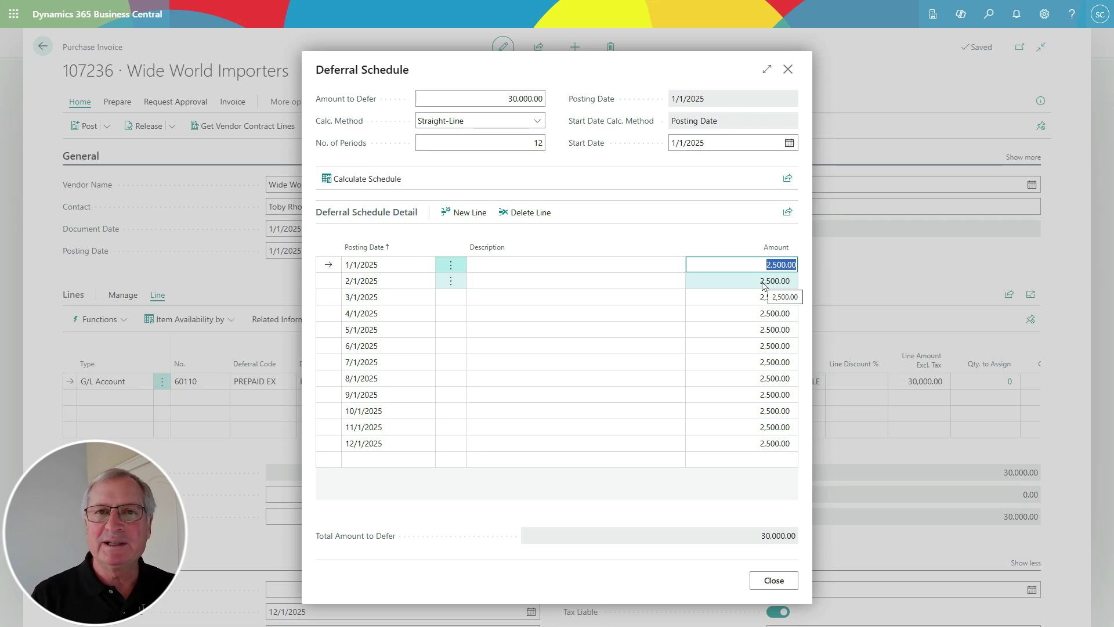
key(Escape)
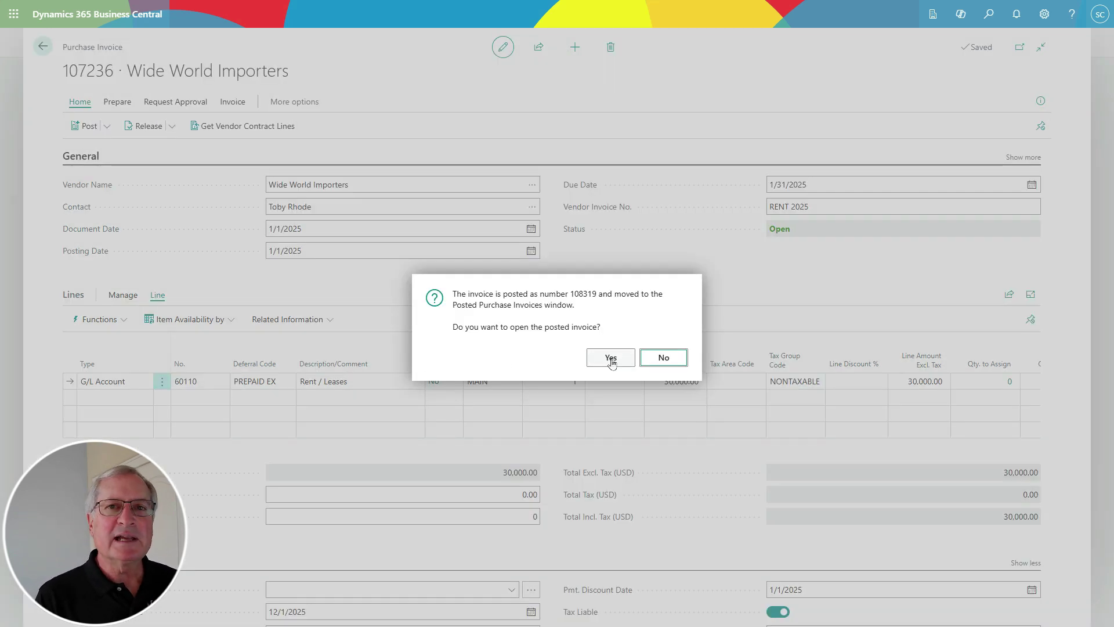
- Confirm the posting prompt to view posted invoice 108319
click(611, 358)
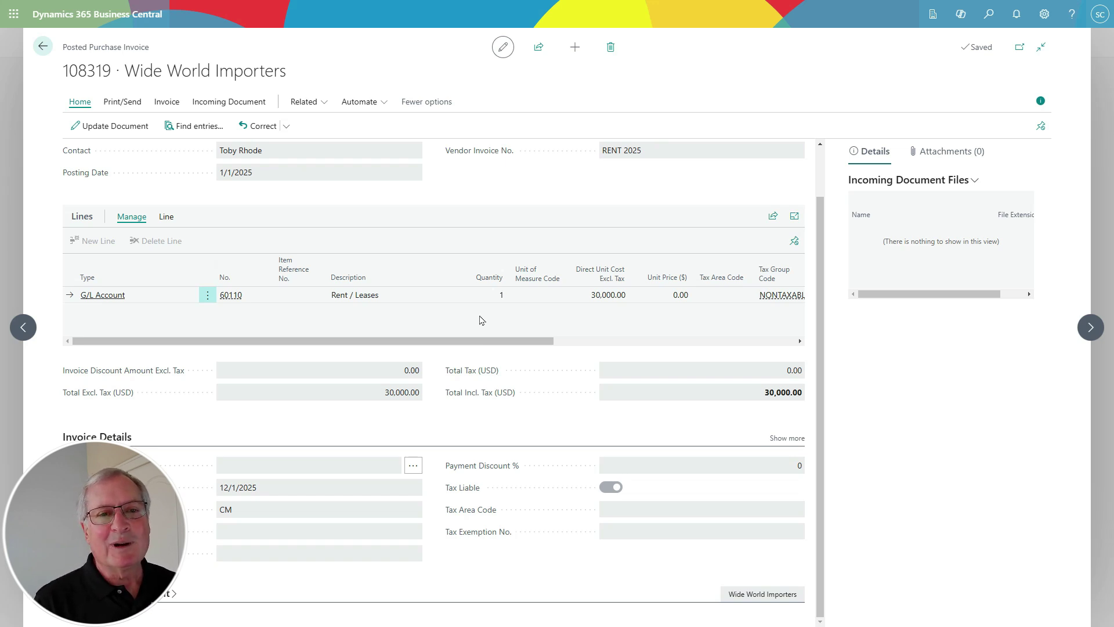
click(262, 134)
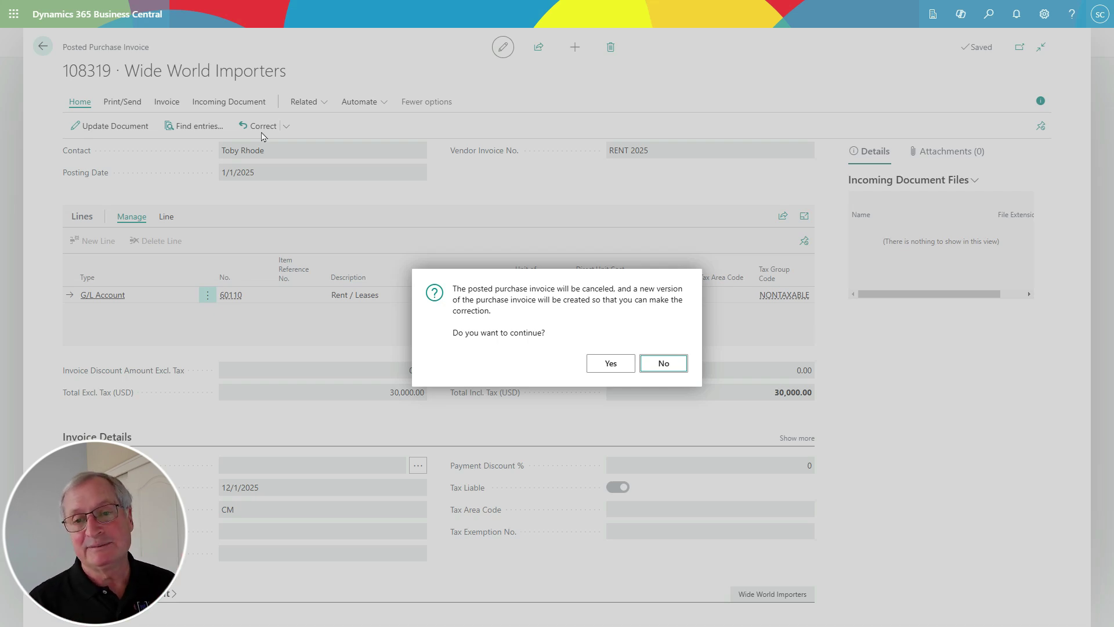
click(684, 357)
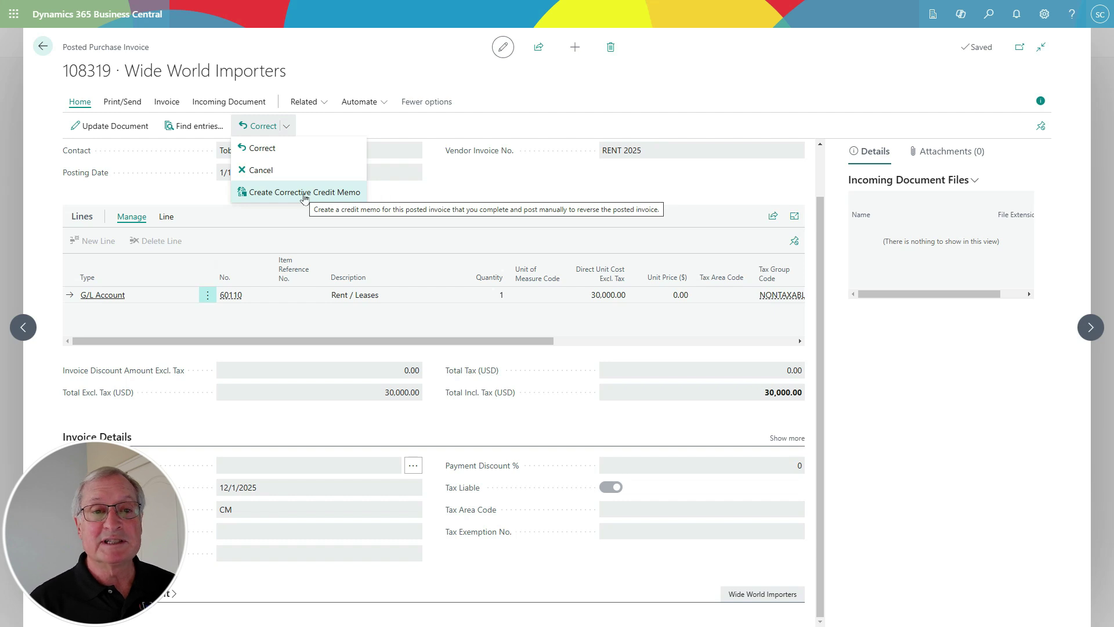
click(452, 199)
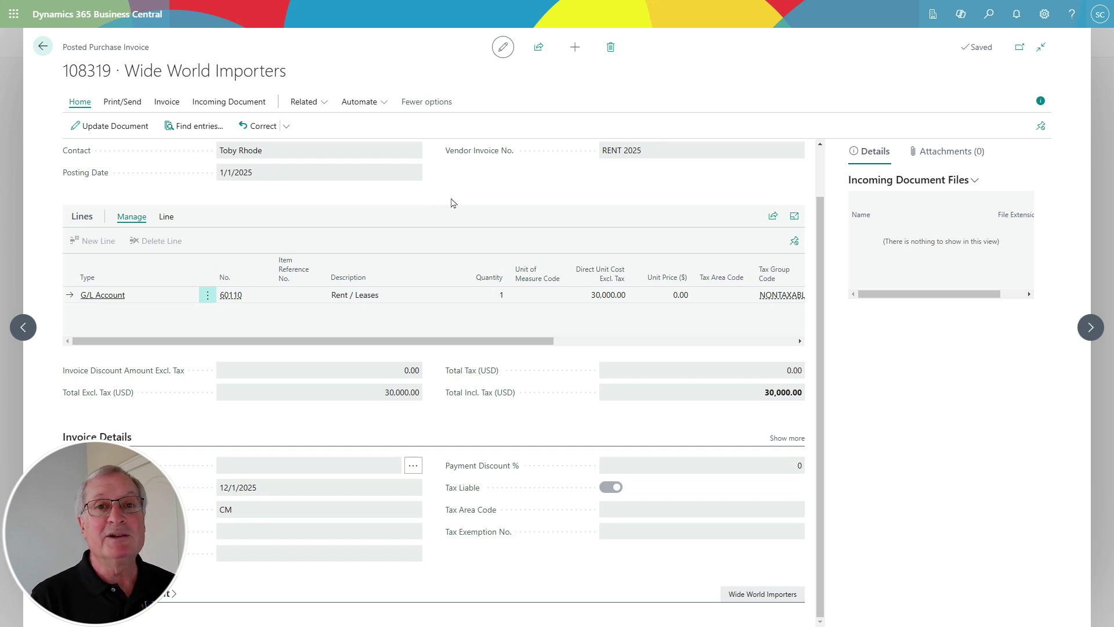
click(42, 46)
- Apply the PMT REG payment to invoice 108319 and post the payment journal
click(311, 148)
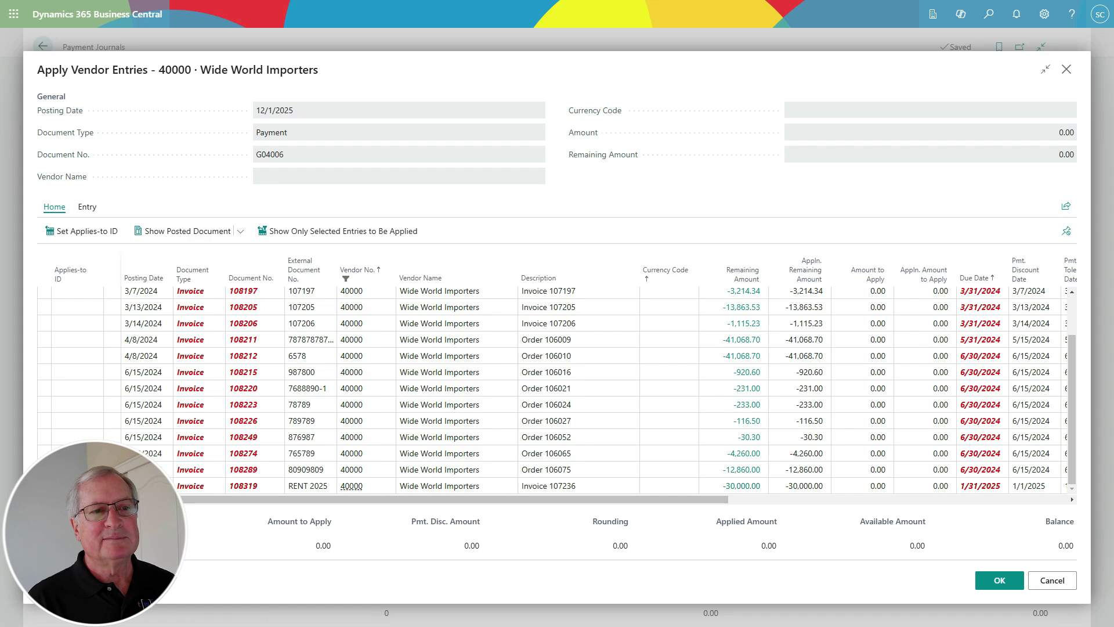
click(75, 235)
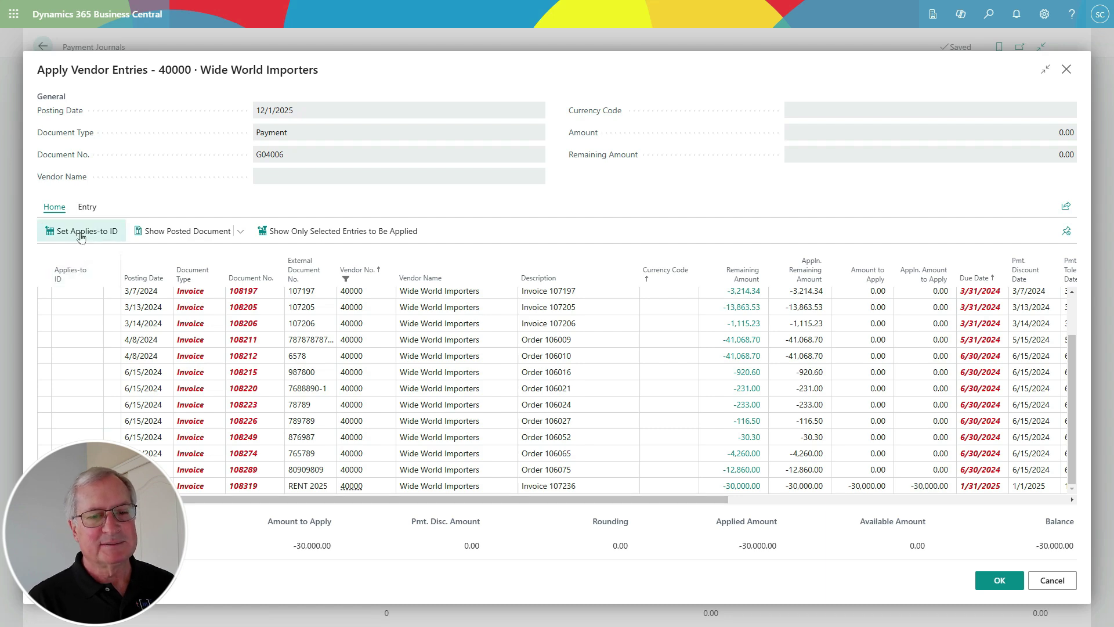
click(983, 580)
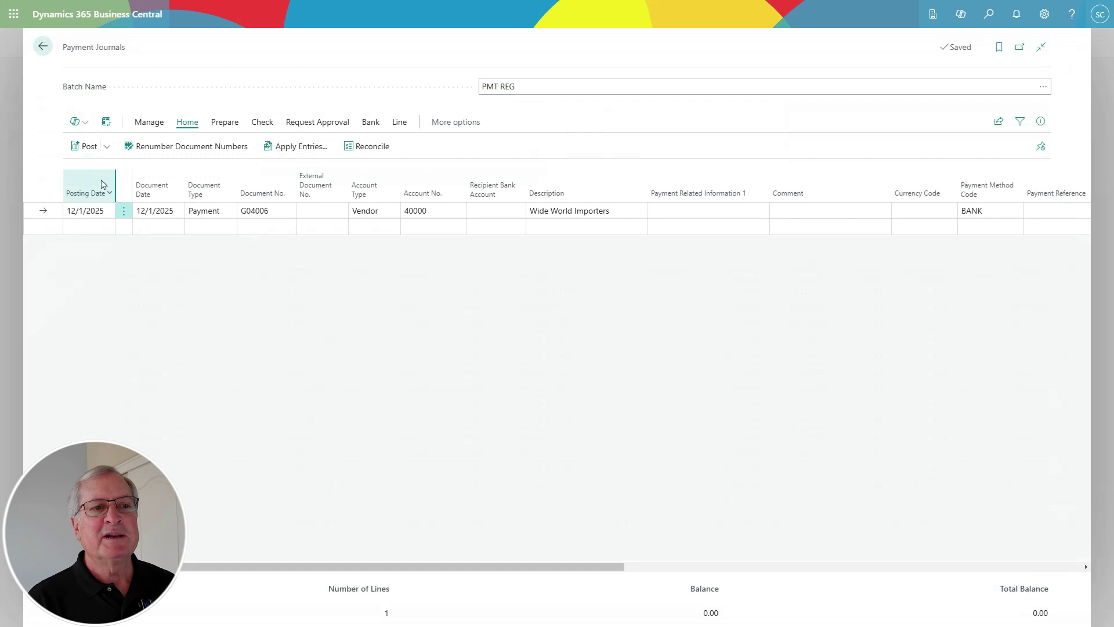
click(85, 146)
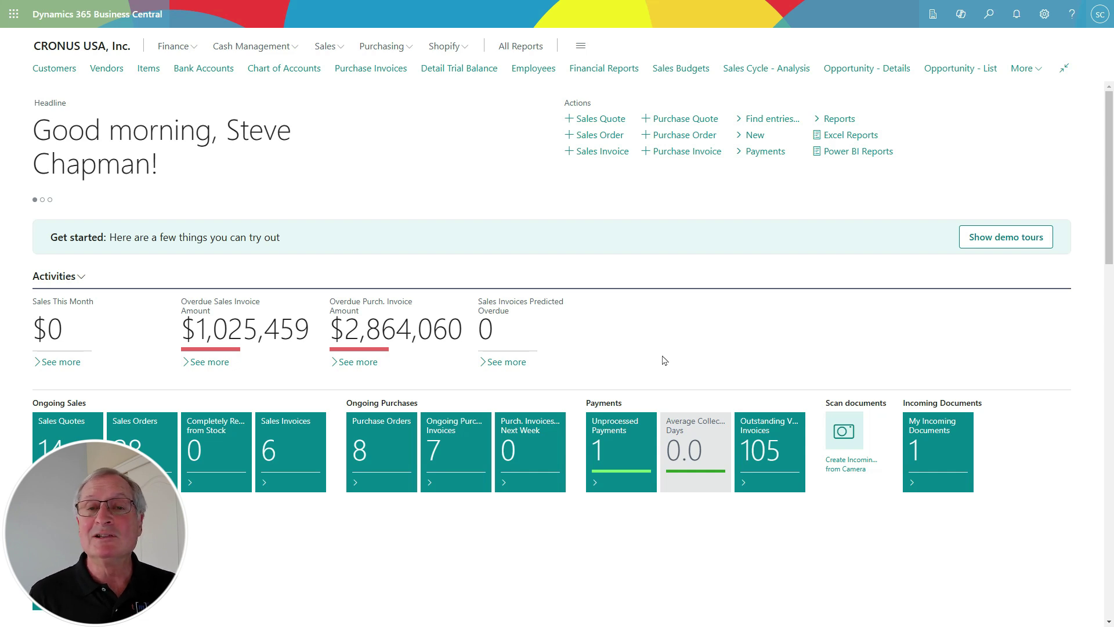
- Create corrective credit memo 1003 from paid posted invoice 108319
click(385, 46)
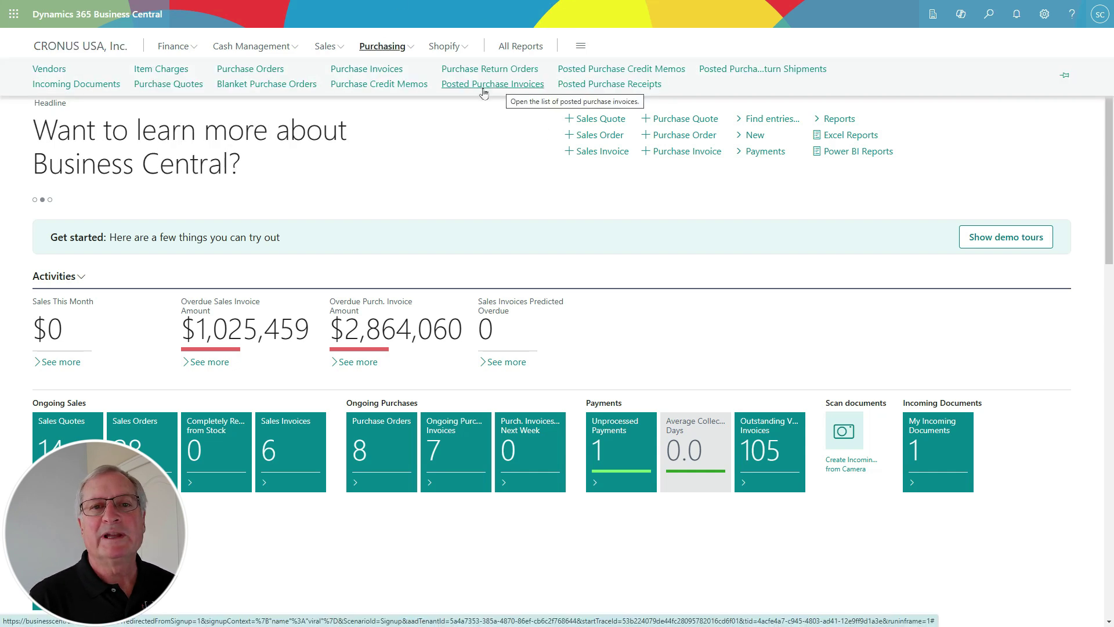
click(482, 87)
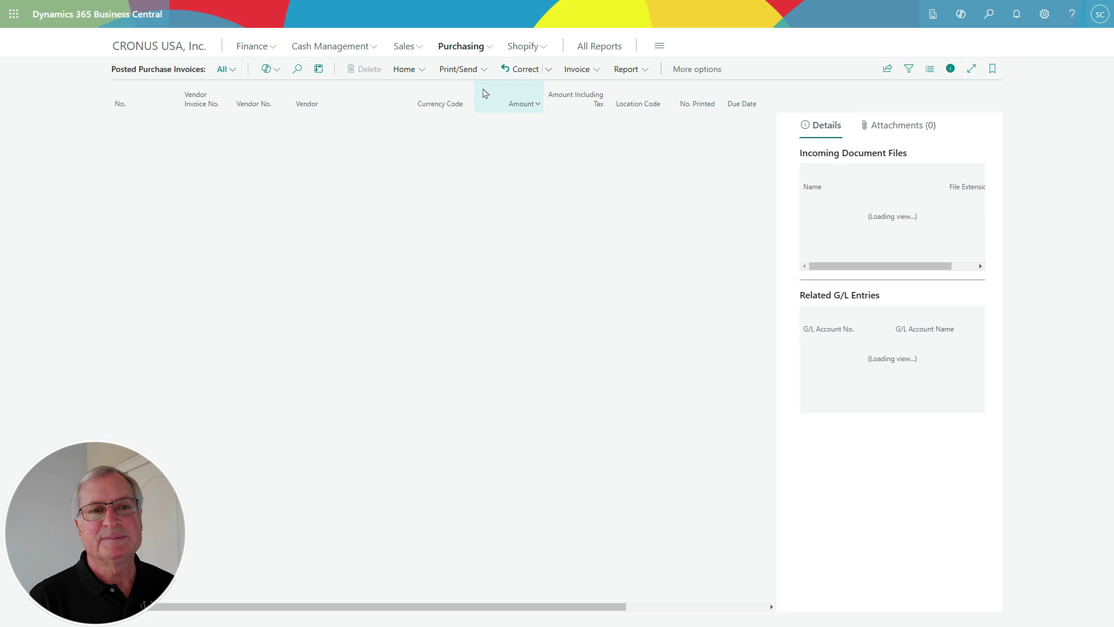
click(128, 123)
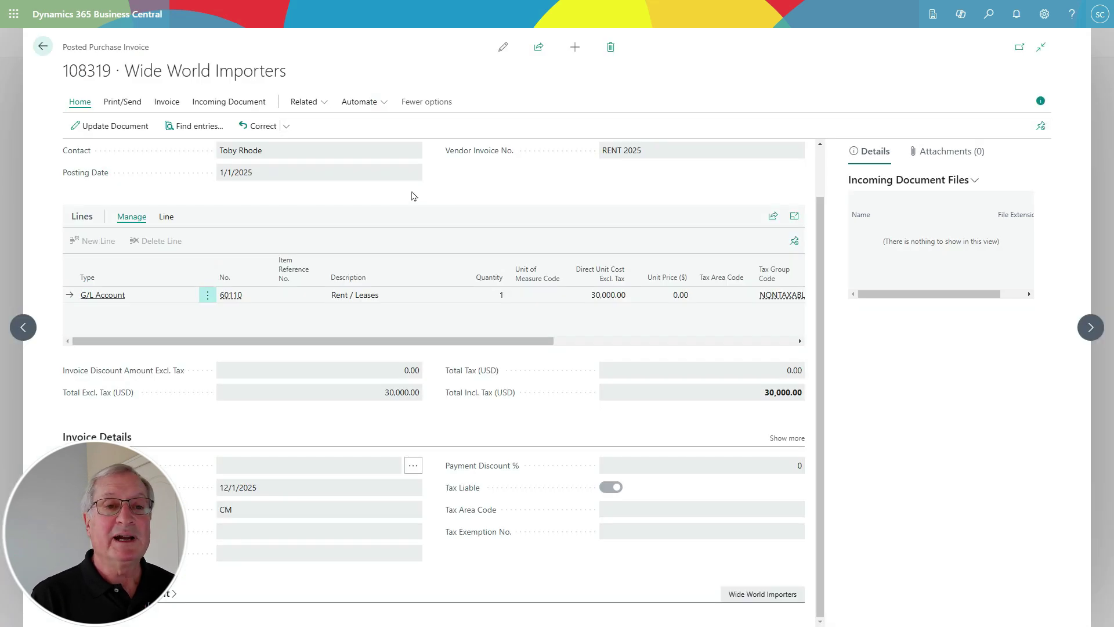
click(262, 126)
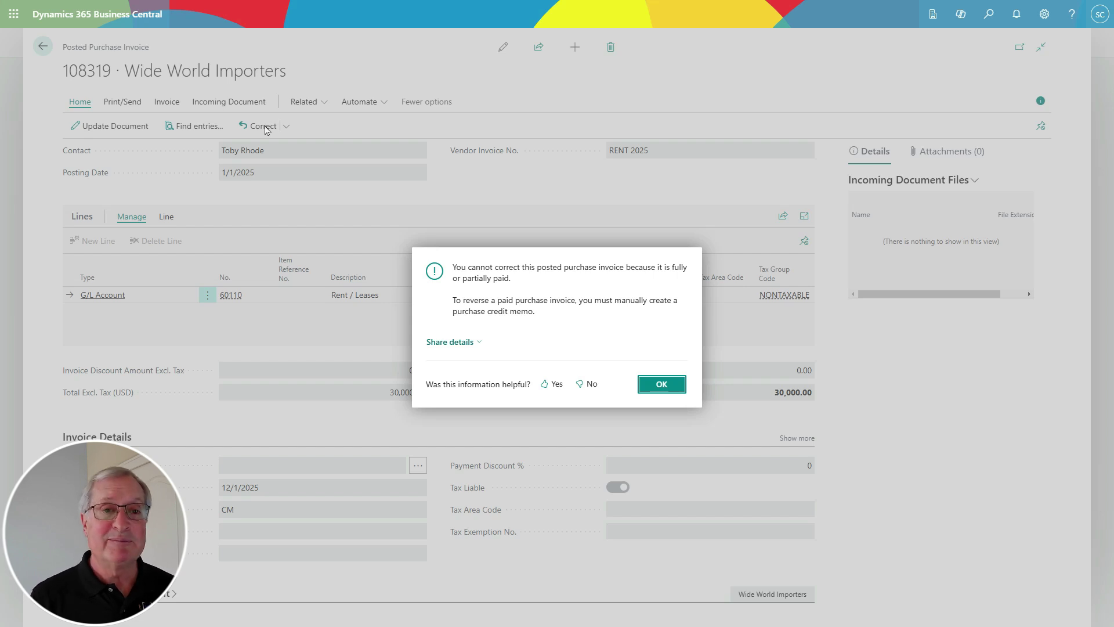
click(661, 384)
click(286, 125)
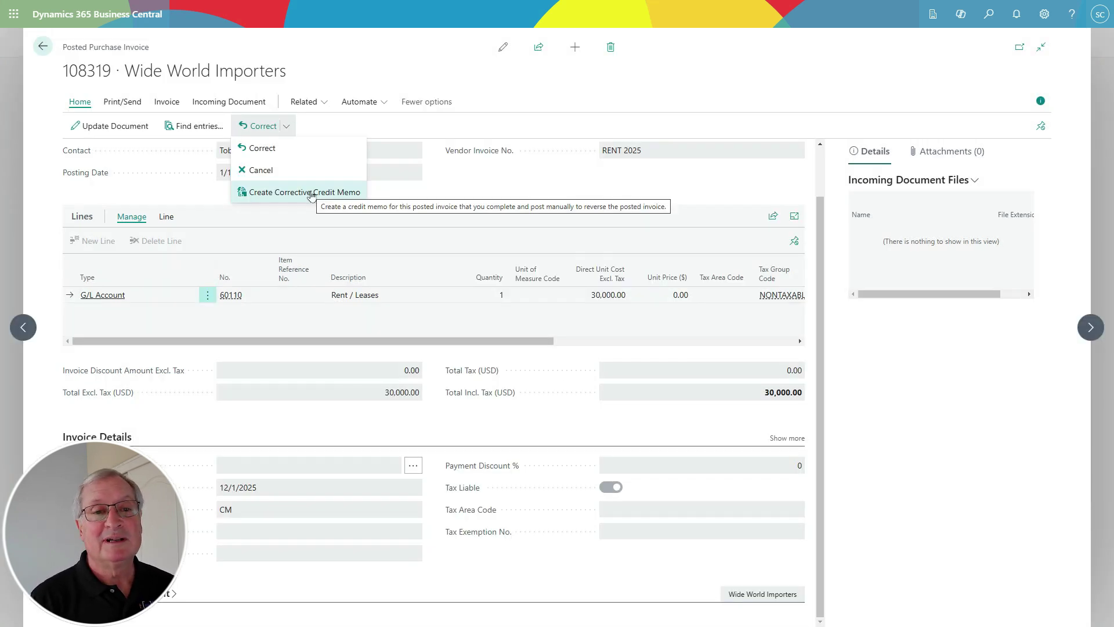
click(310, 193)
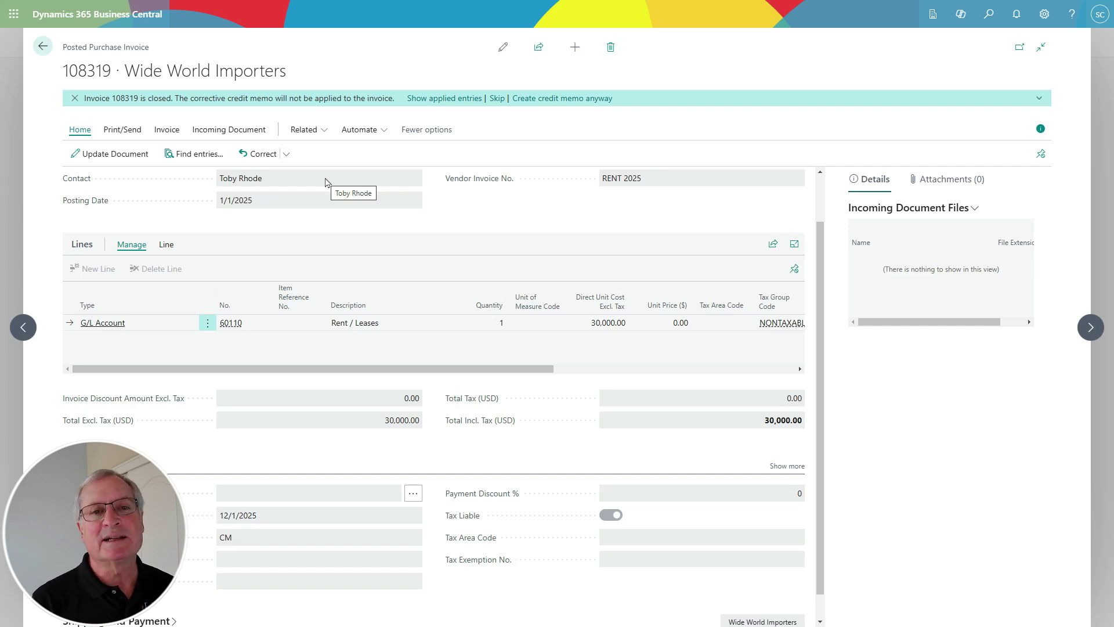
click(551, 101)
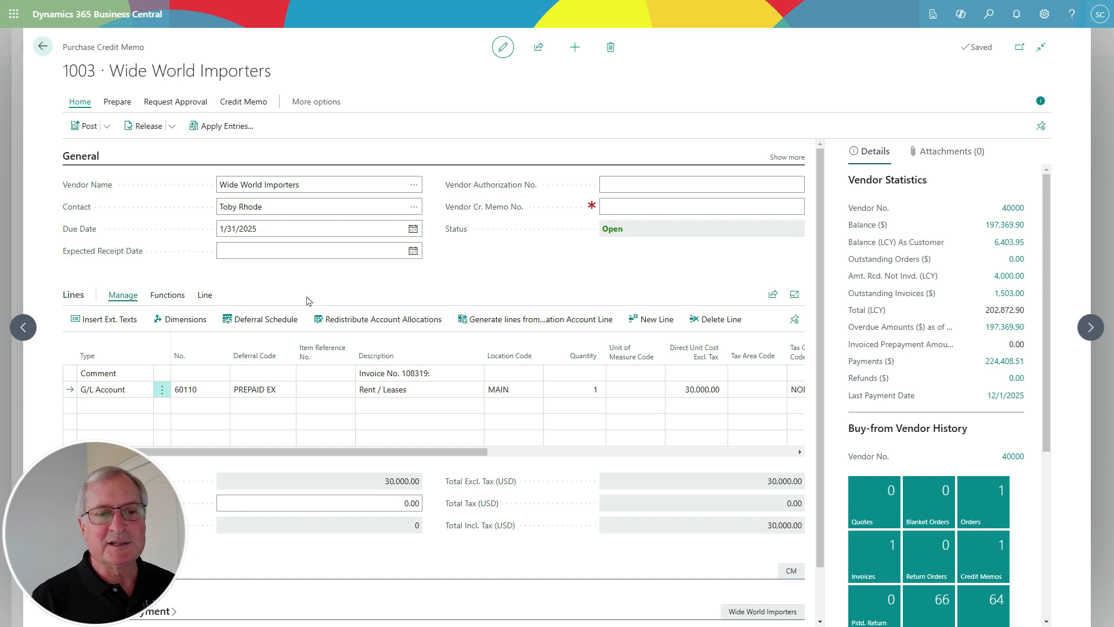
- Set the Rent / Leases line's direct unit cost to 7,500
click(264, 321)
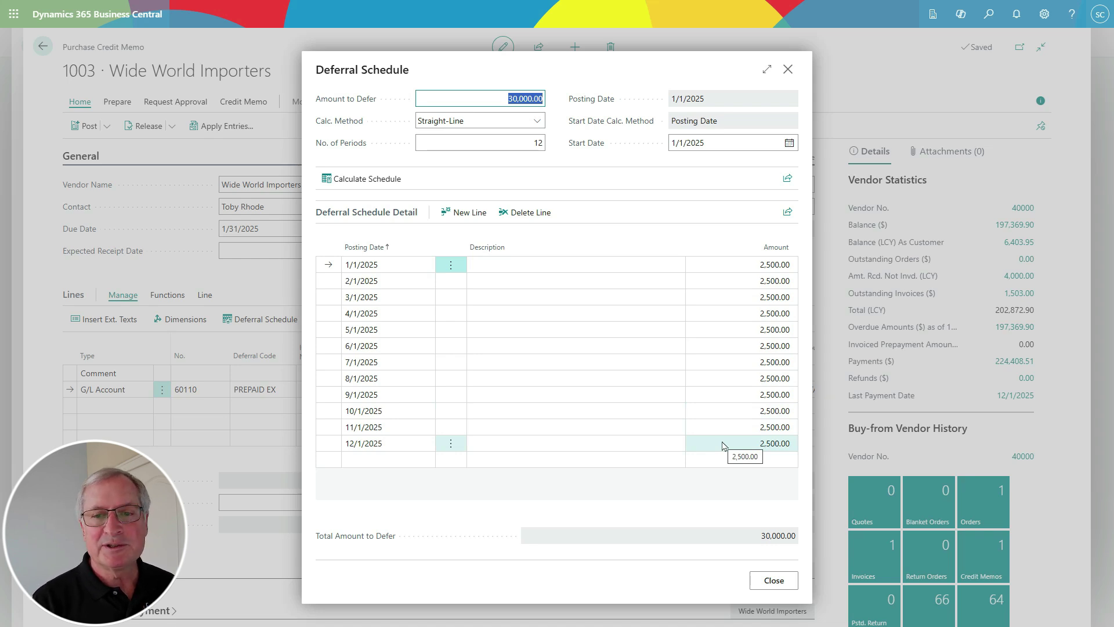
click(761, 583)
text(7)
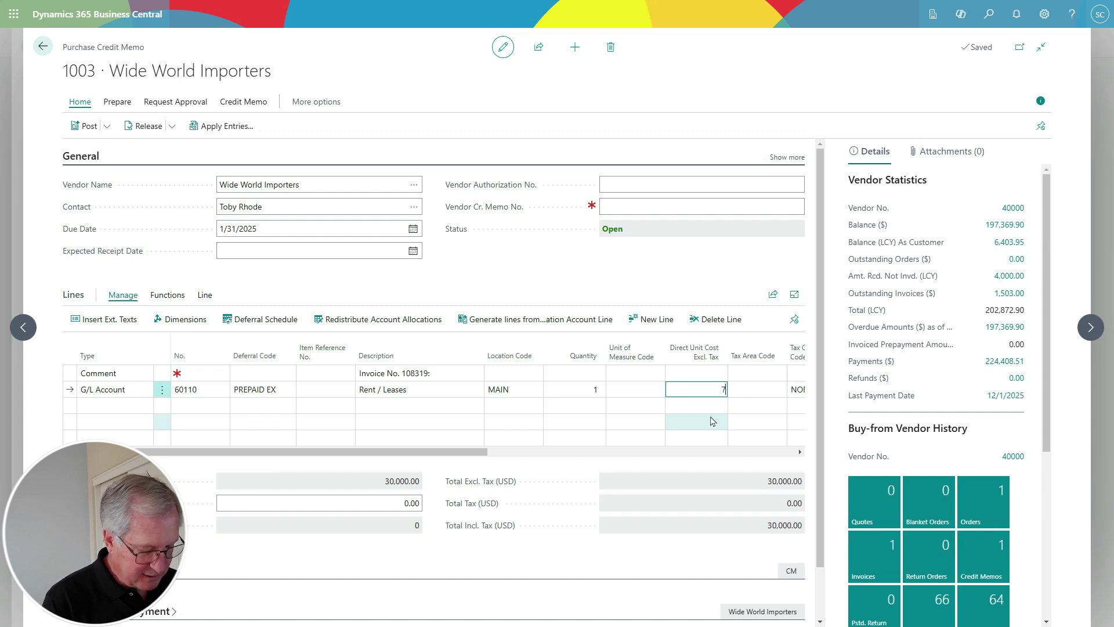
text(500)
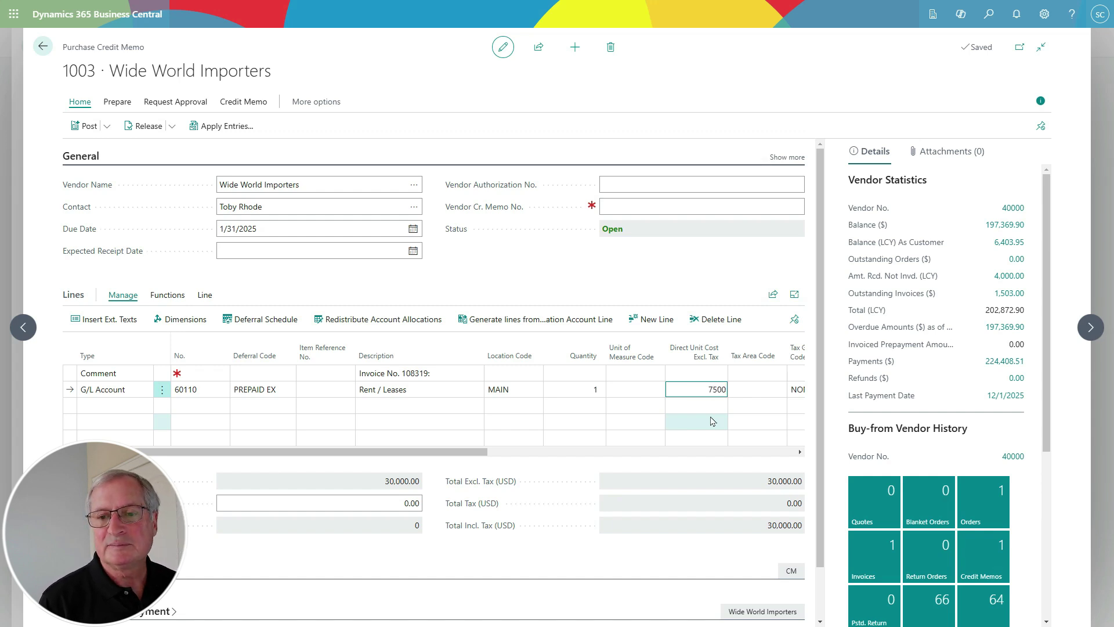
key(Tab)
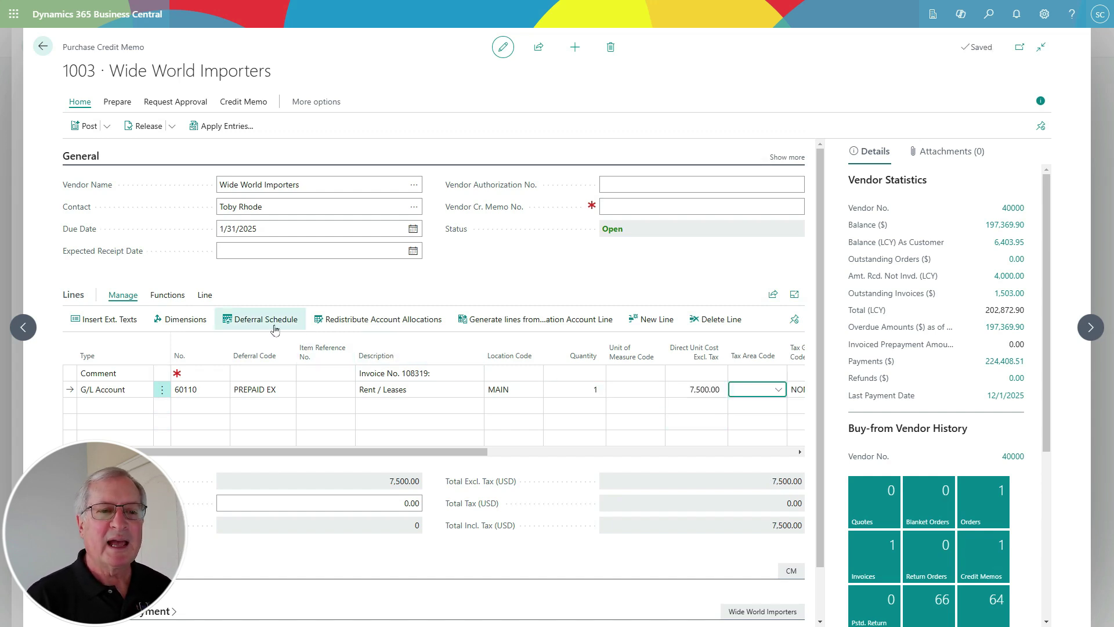
- Defer the 7,500 rent line over 3 periods of 2,500.00 starting 10/1/2025
click(272, 321)
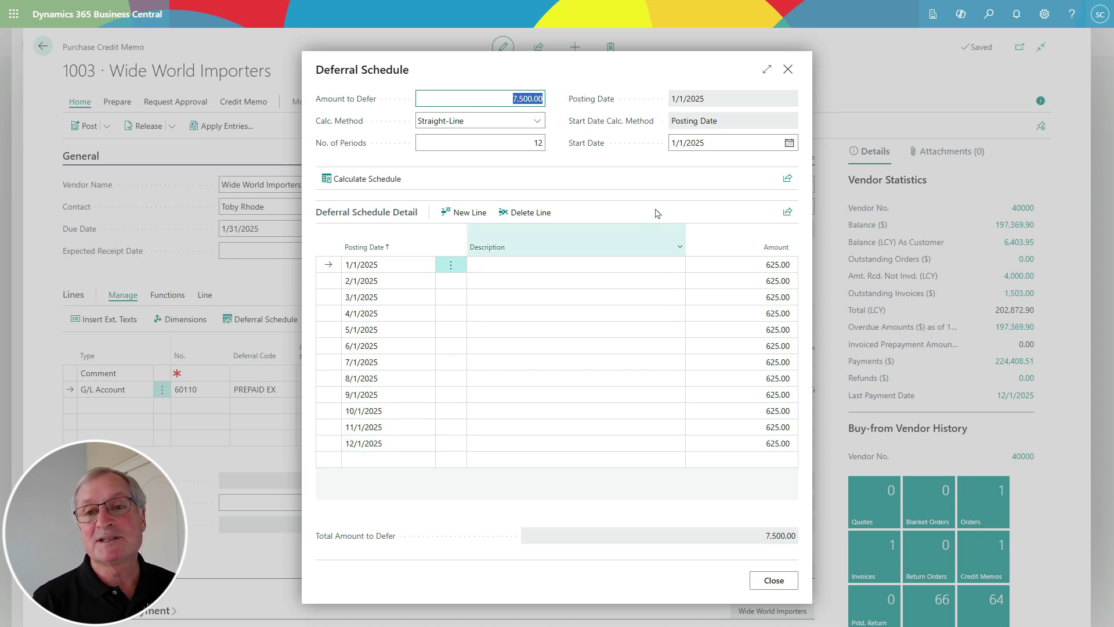
click(703, 143)
text(10/1/2025)
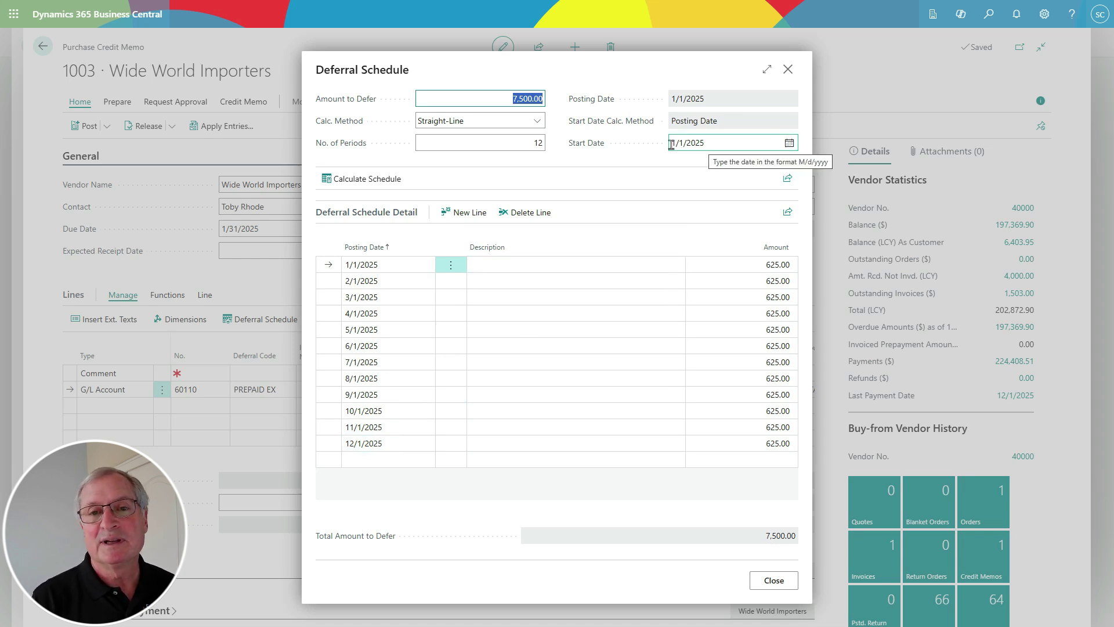
click(510, 142)
text(3)
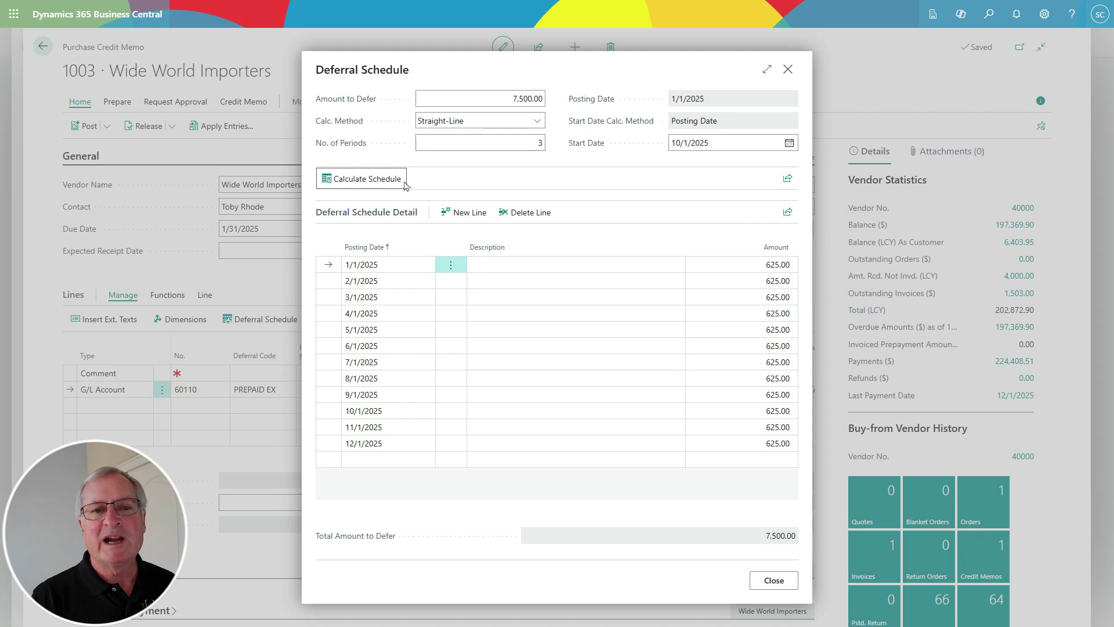
click(350, 178)
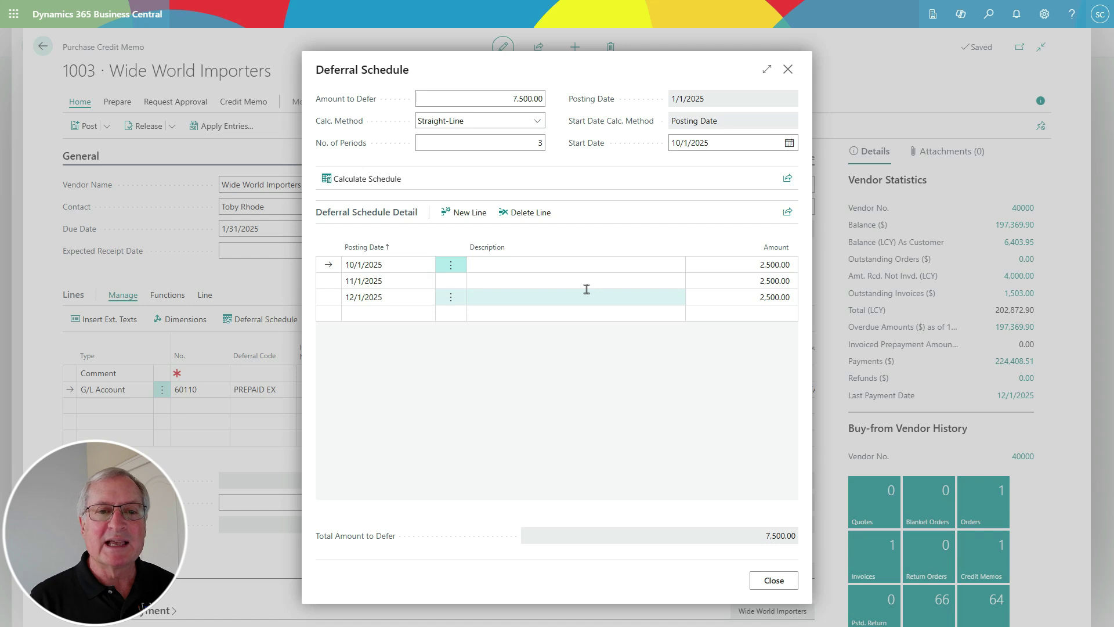
click(769, 263)
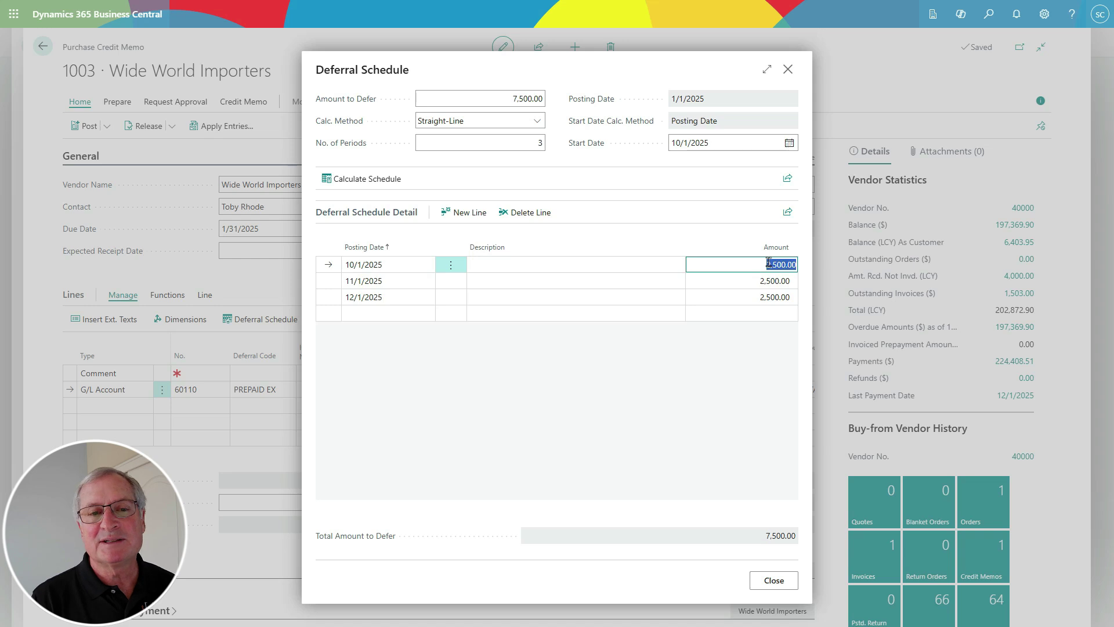
click(451, 266)
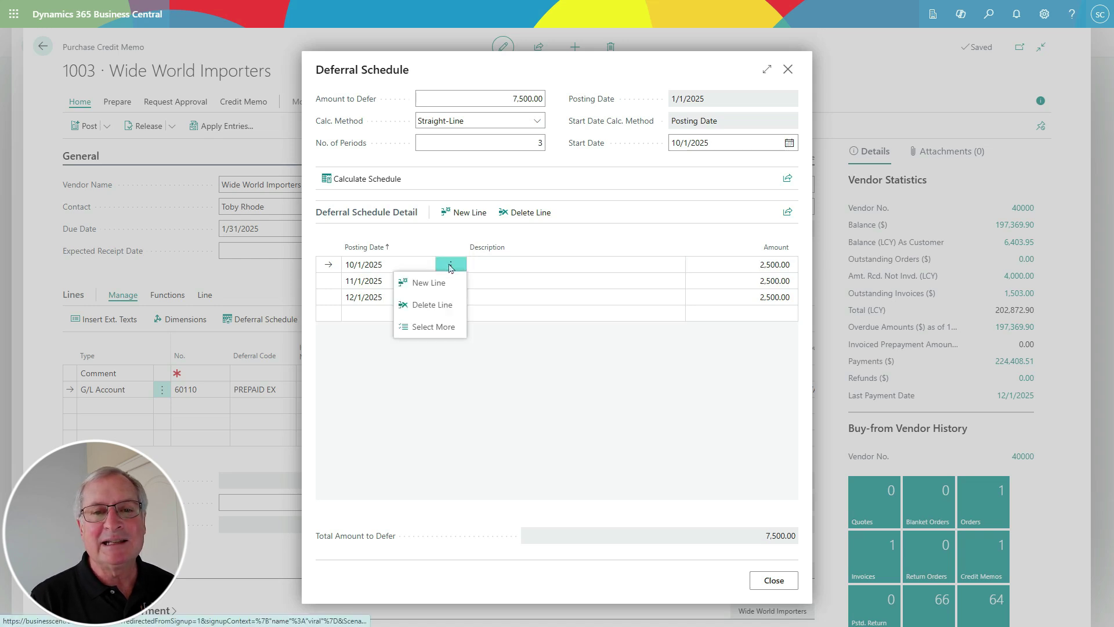
click(571, 406)
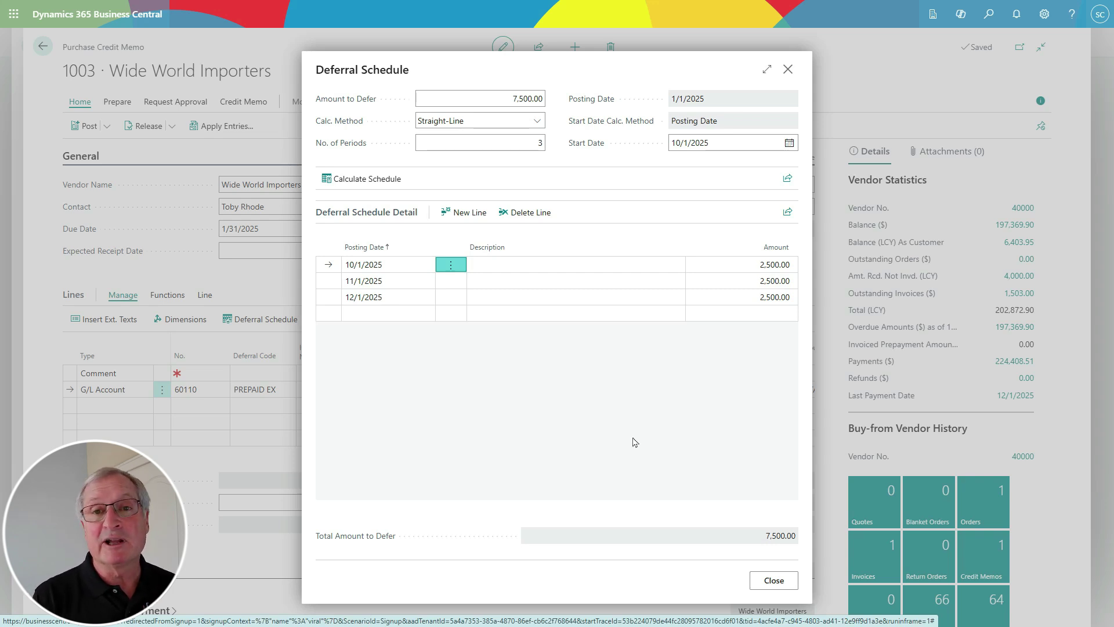
click(774, 580)
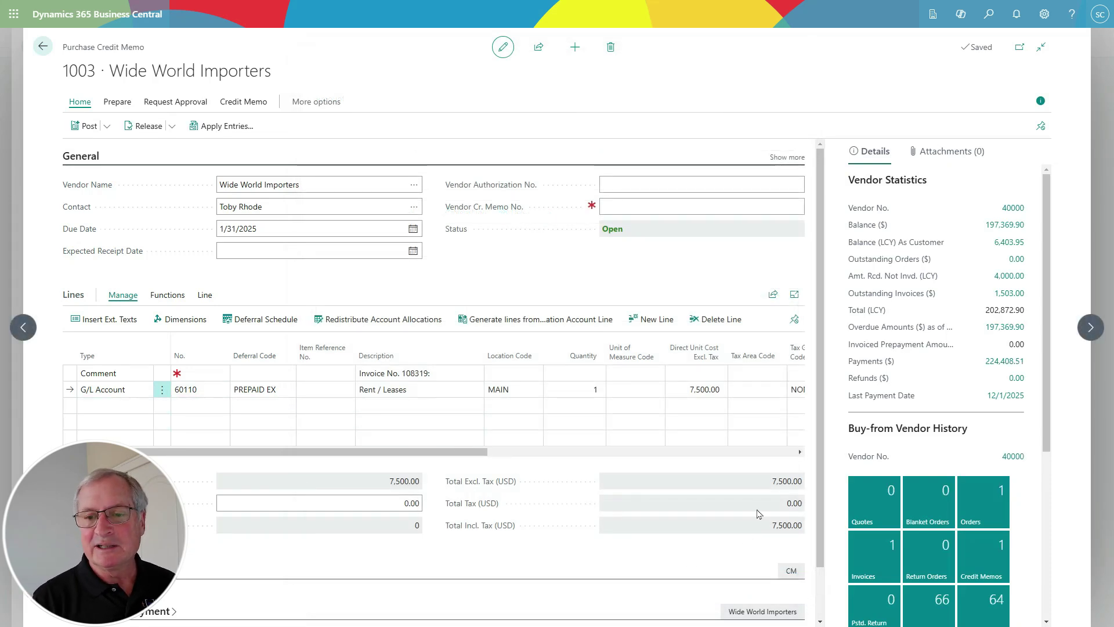
- Add a G/L account 60110 line with PREPAID EX deferral, quantity -1, unit cost 7,500
click(105, 405)
key(Tab)
text(60110)
key(Tab)
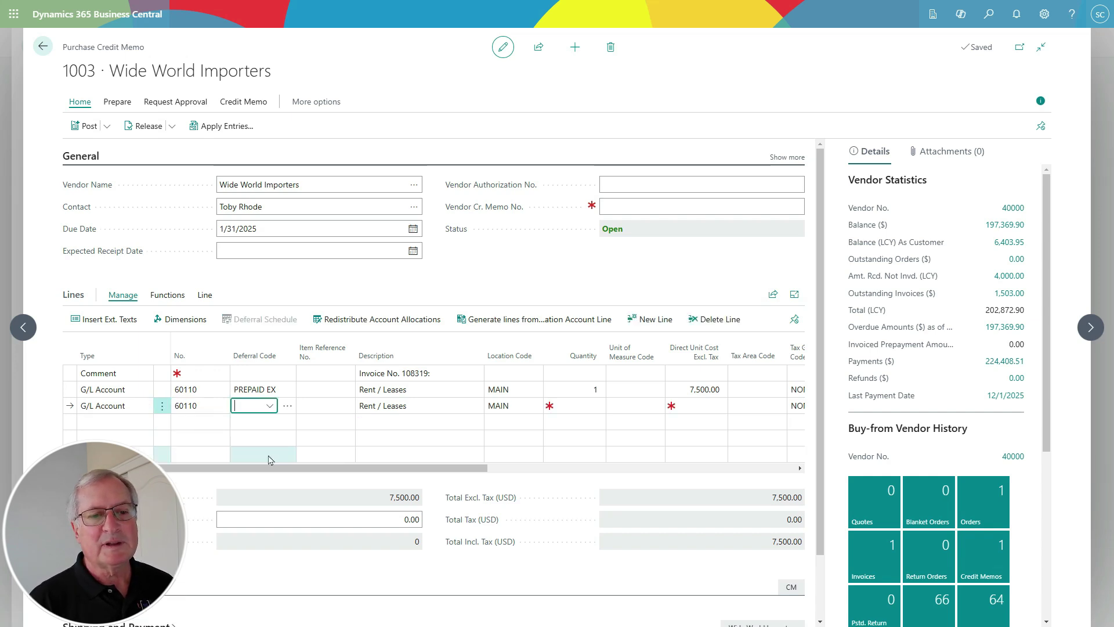
click(269, 406)
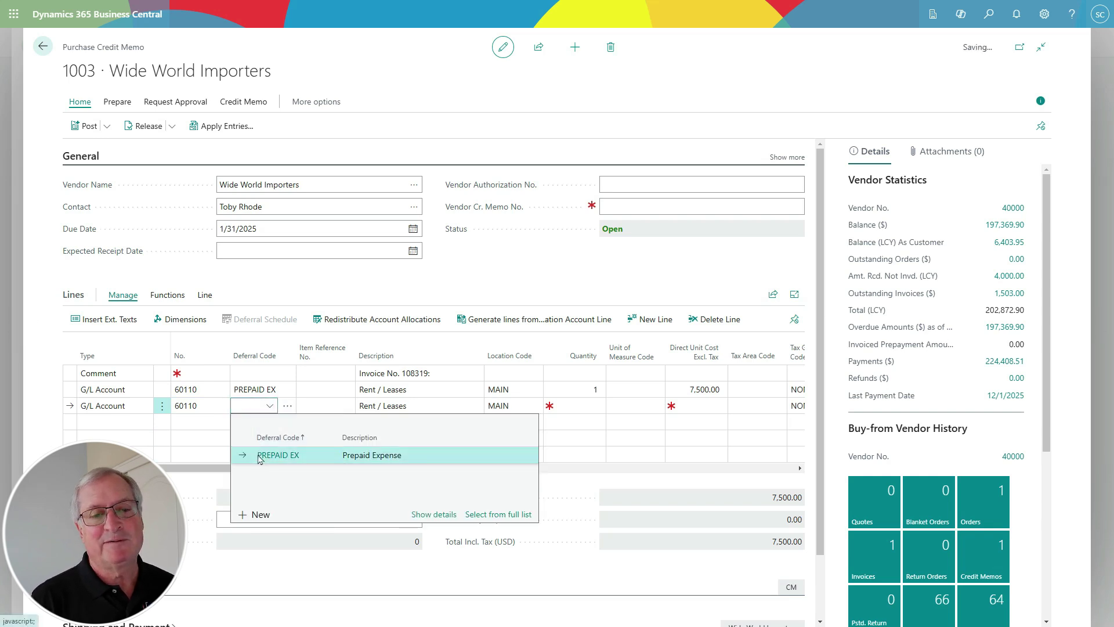
click(278, 454)
click(583, 406)
text(-1)
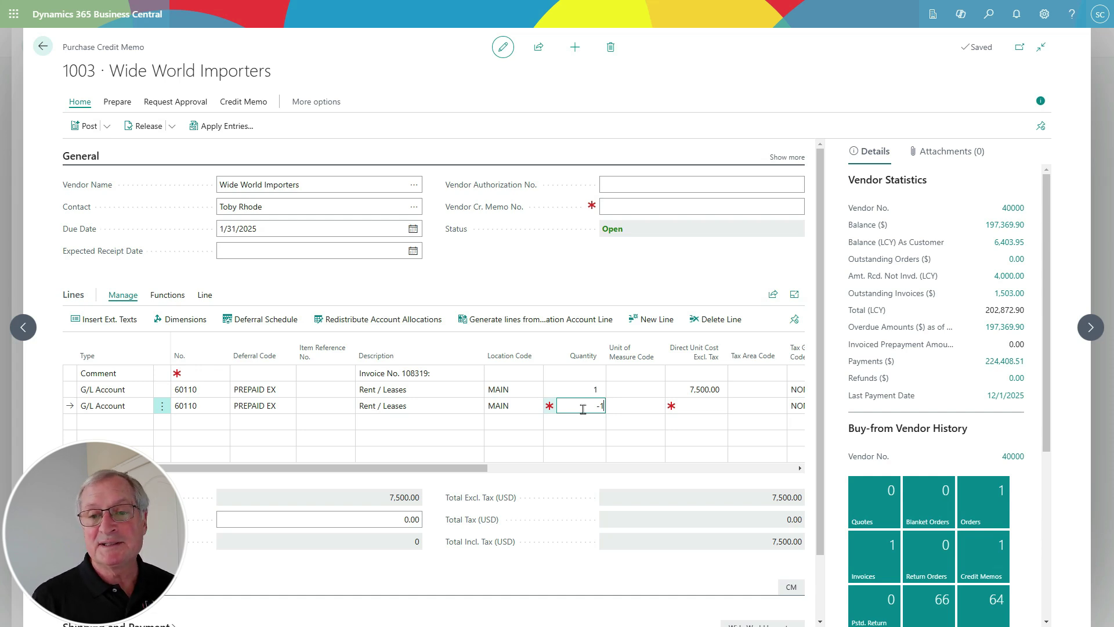
key(Tab)
key(Tab)
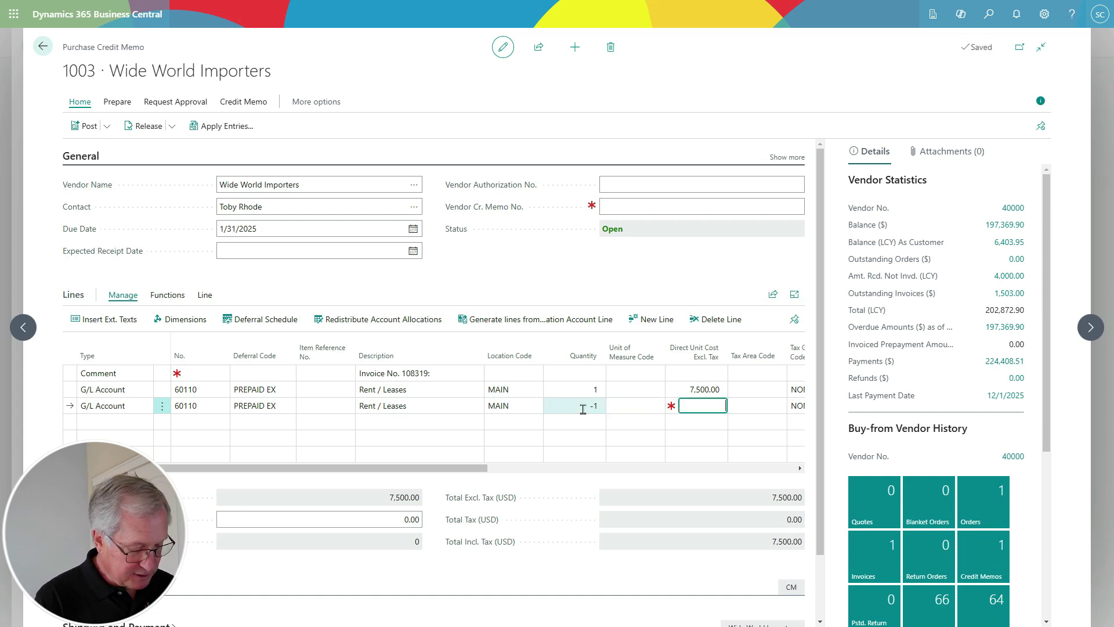
text(7500)
key(Tab)
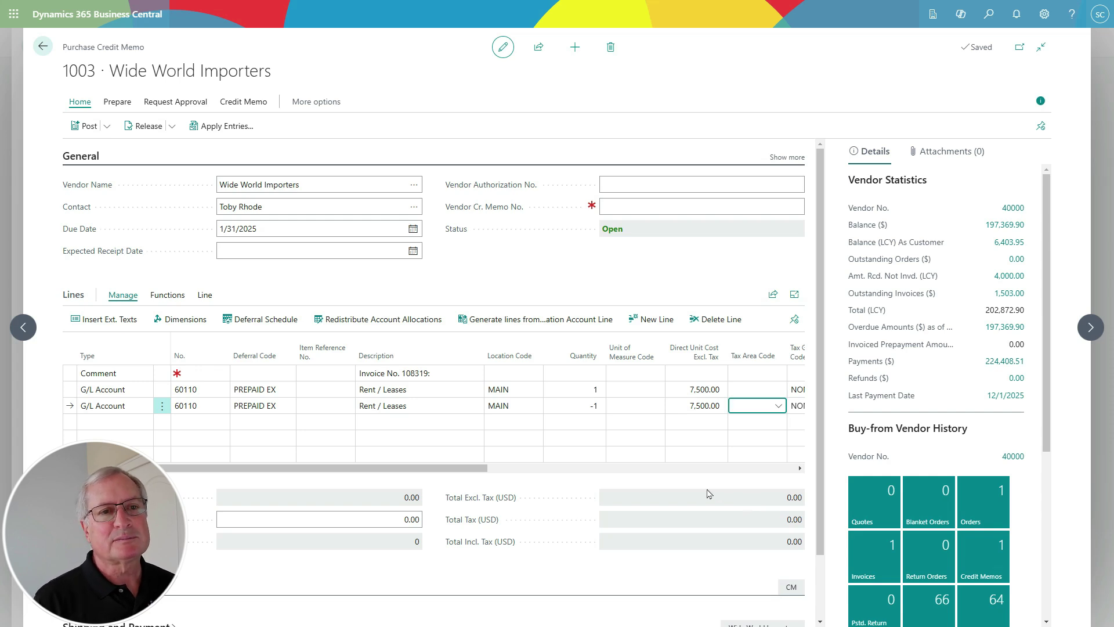
- Defer the negative line over 3 periods of -2,500.00 starting 7/1/2025
click(267, 320)
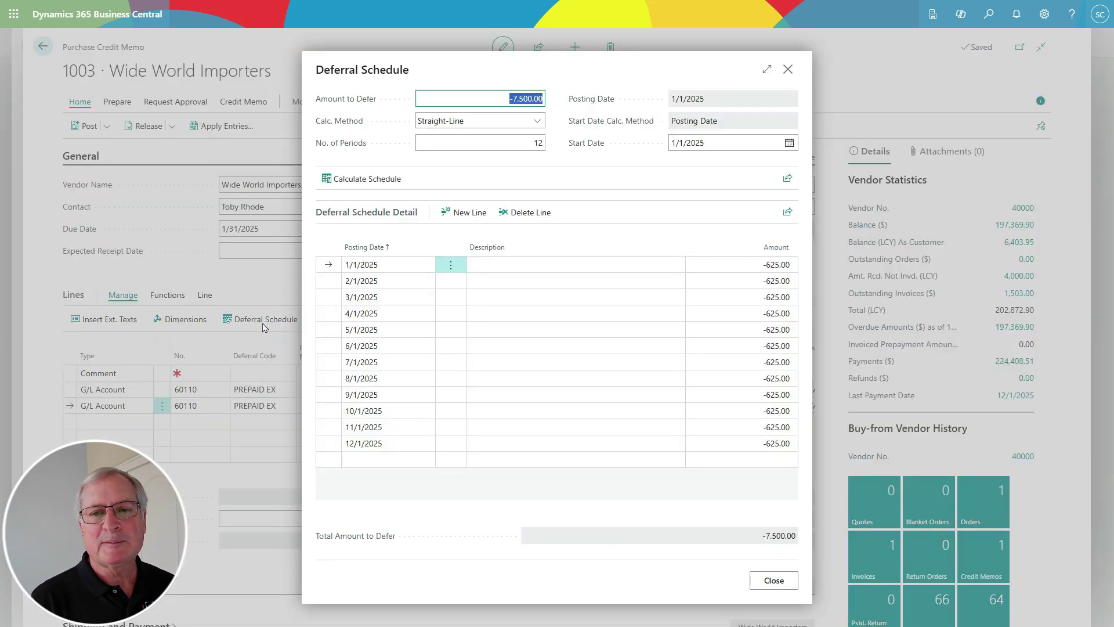
click(532, 144)
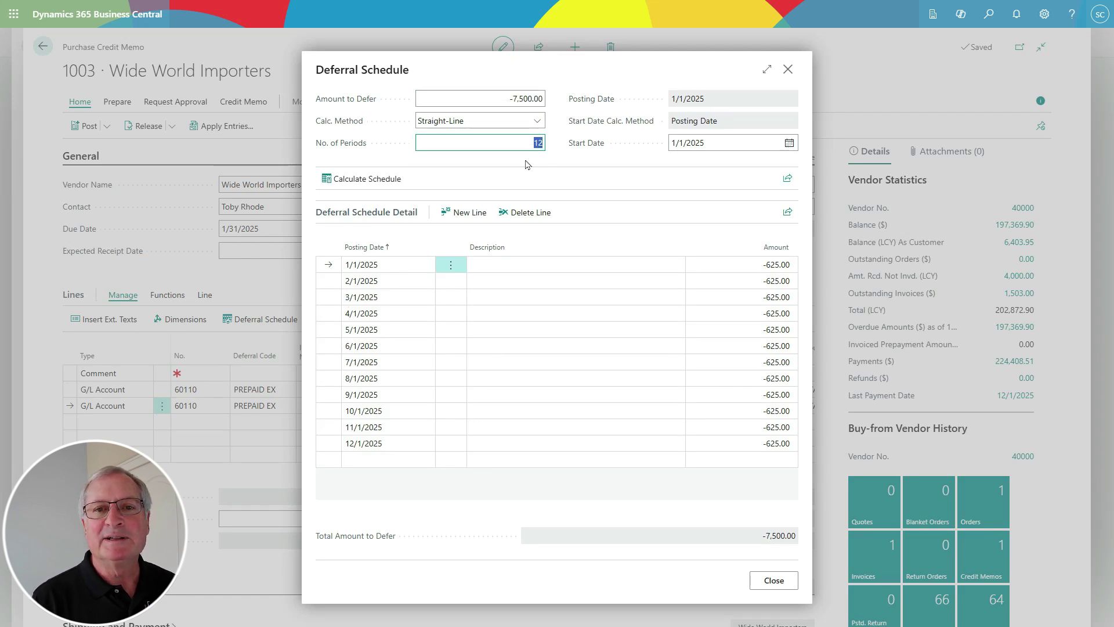
text(3)
key(Tab)
text(7/1/2025)
key(Tab)
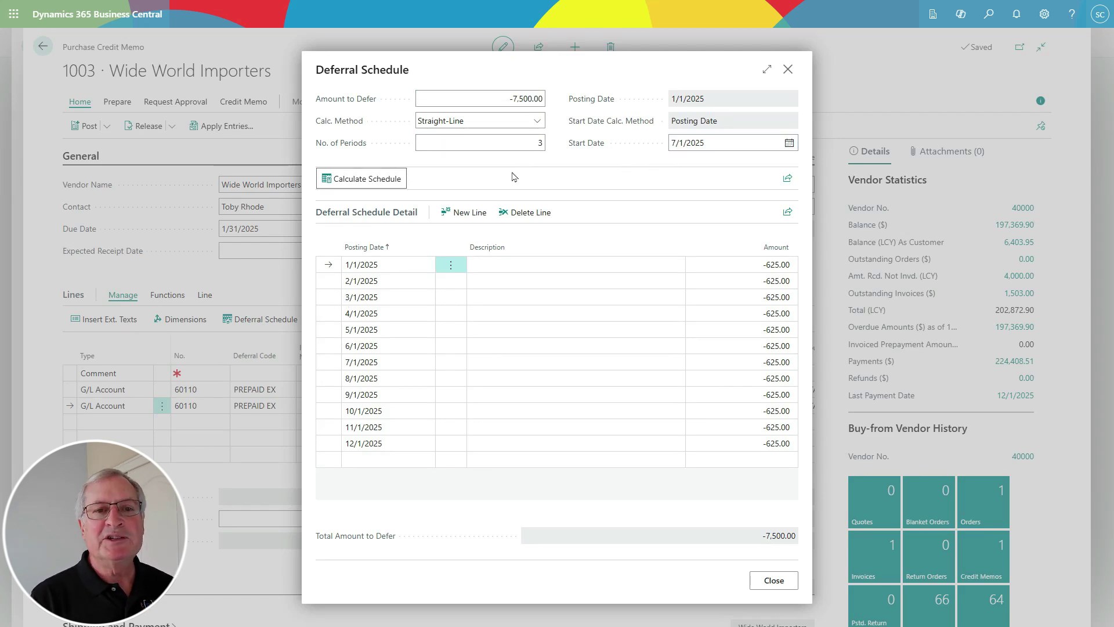
click(347, 180)
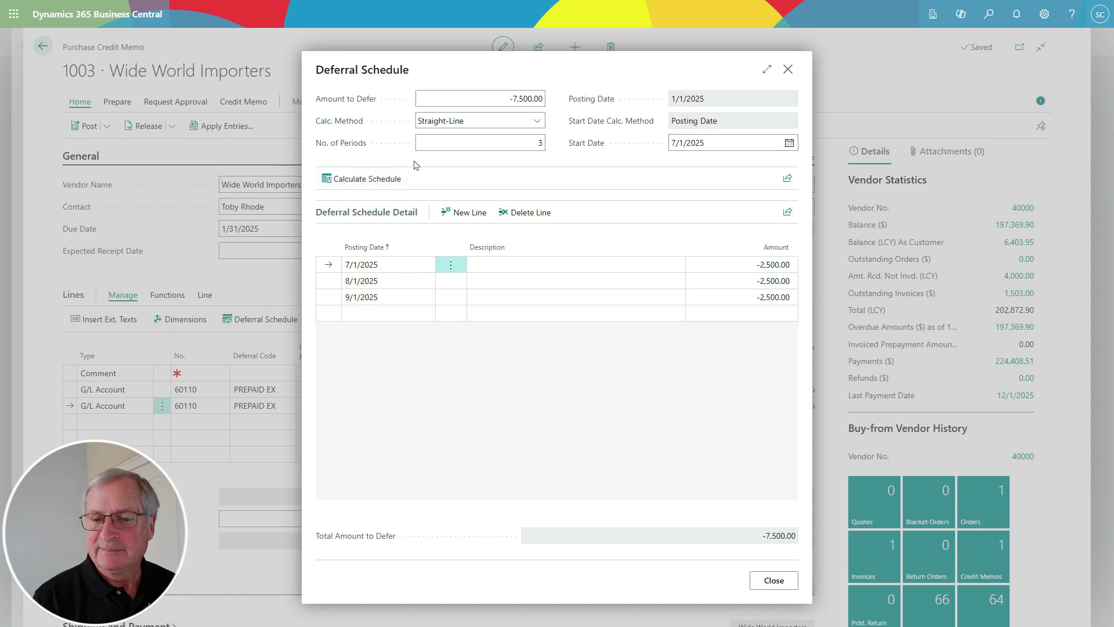
click(773, 580)
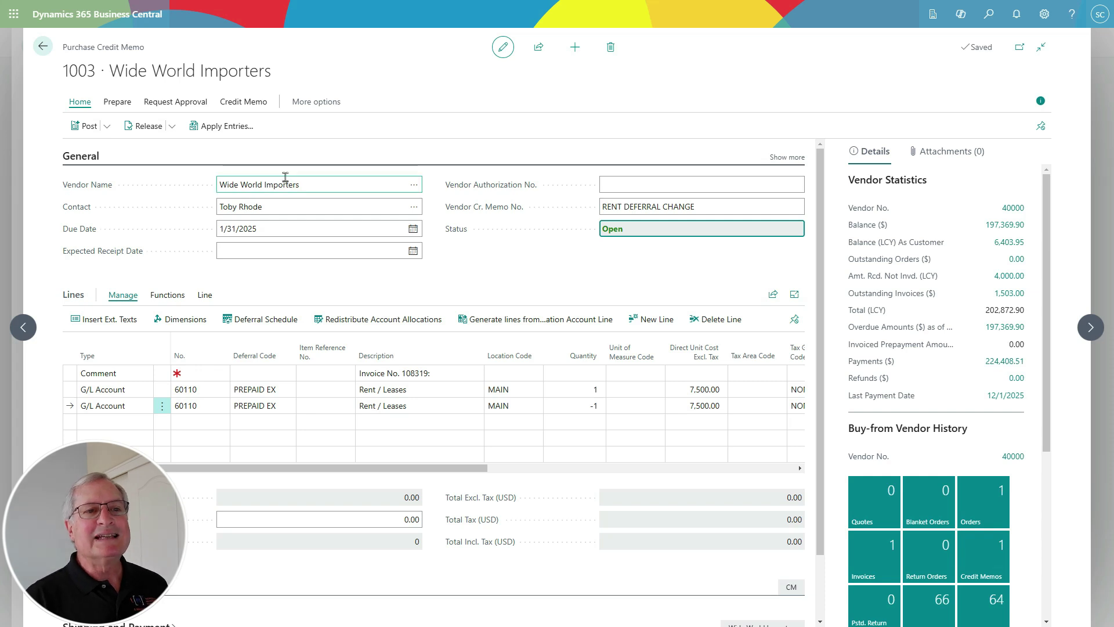
click(107, 127)
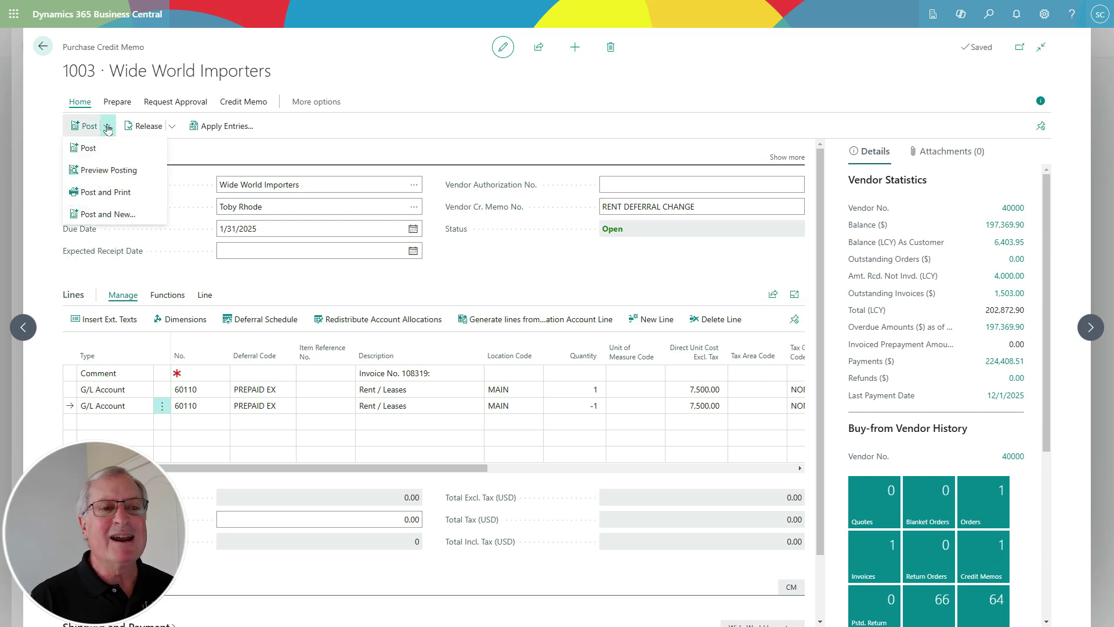
click(113, 171)
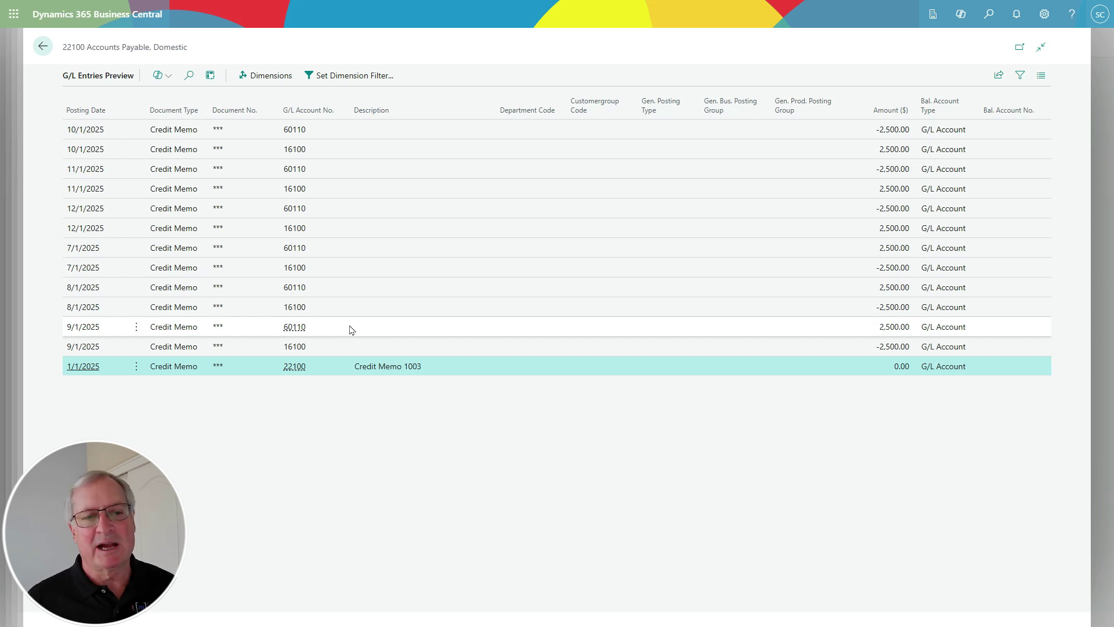
key(Escape)
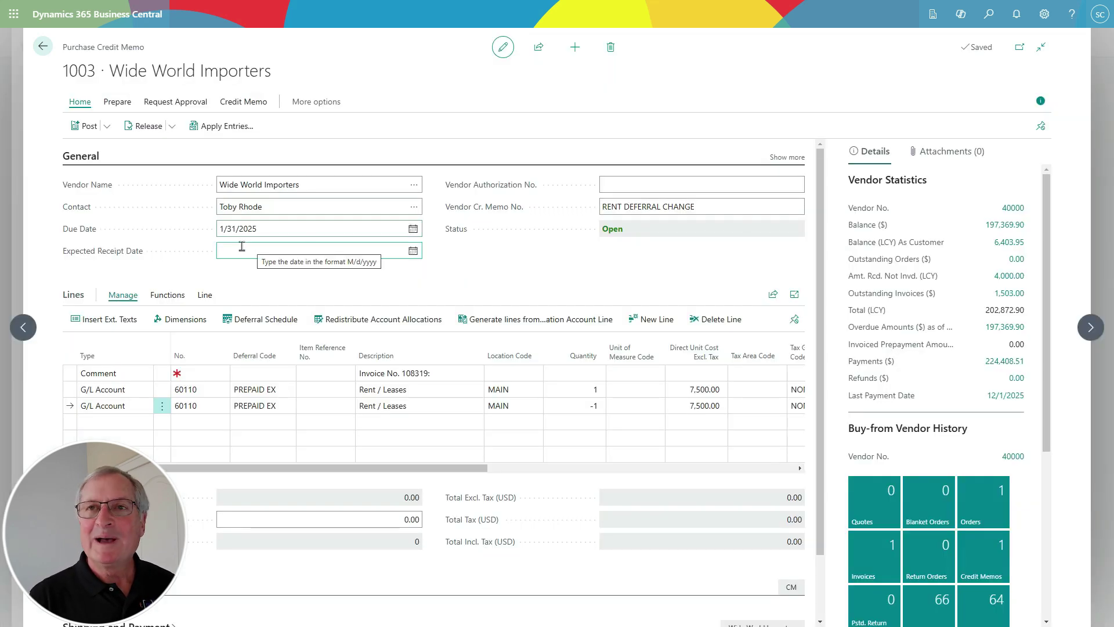
- Preview the Purchasing Deferral Summary report with balances as of 8/31/2025
key(Escape)
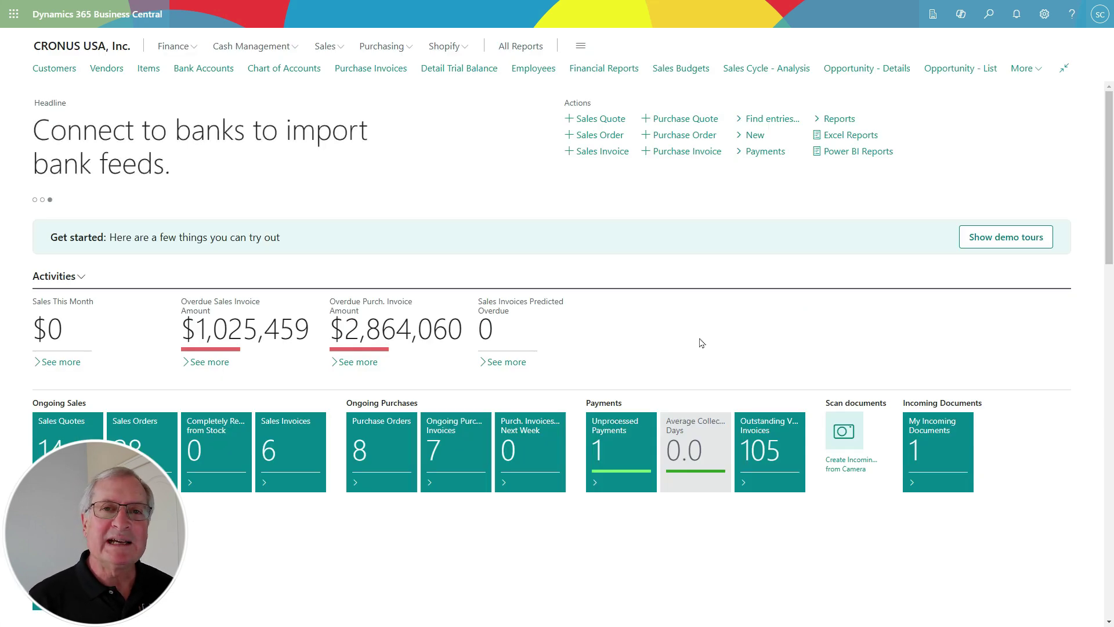
click(989, 14)
text(deferral)
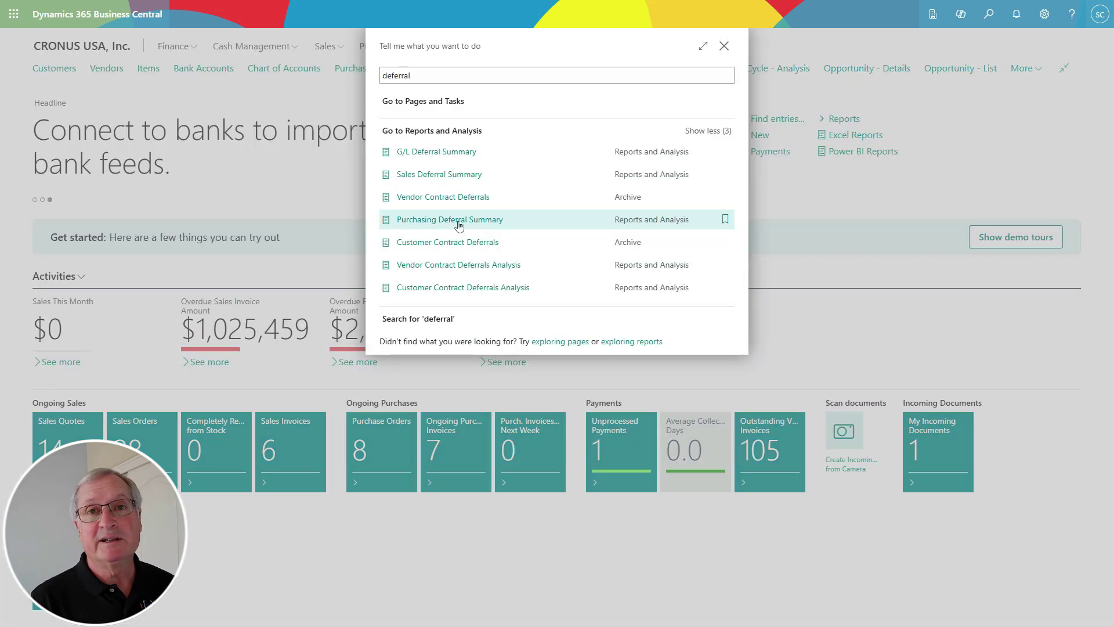
click(459, 225)
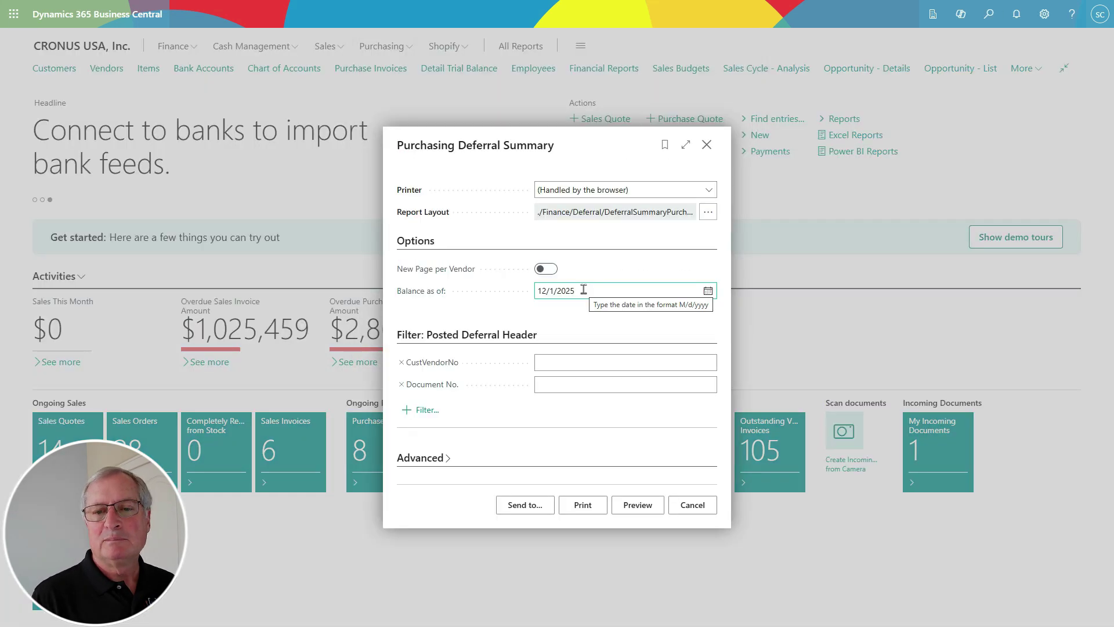
click(628, 506)
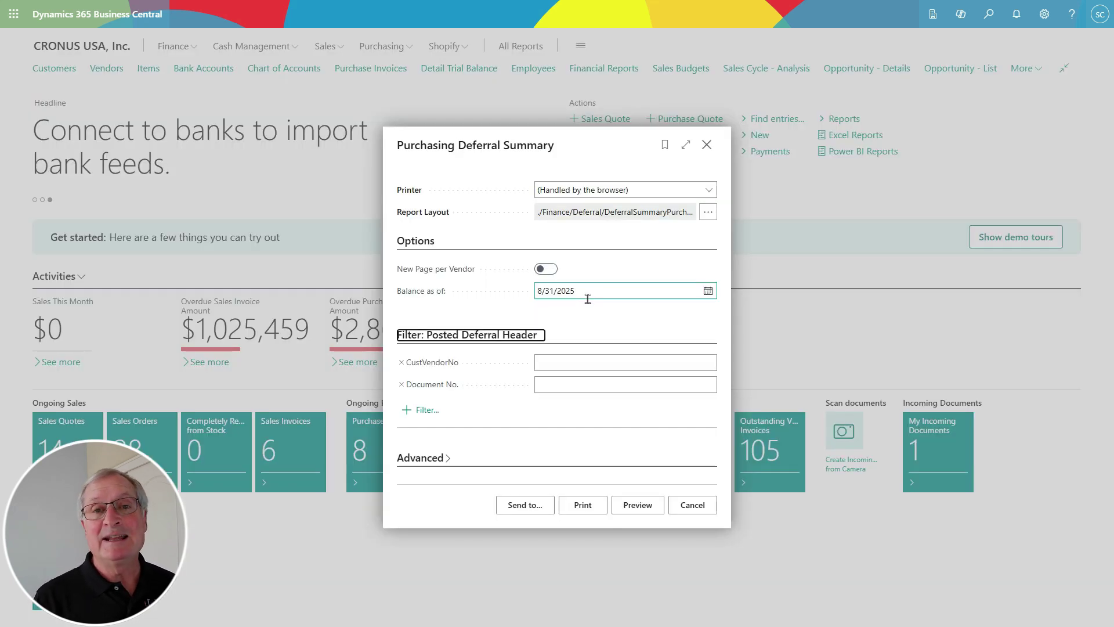
click(640, 509)
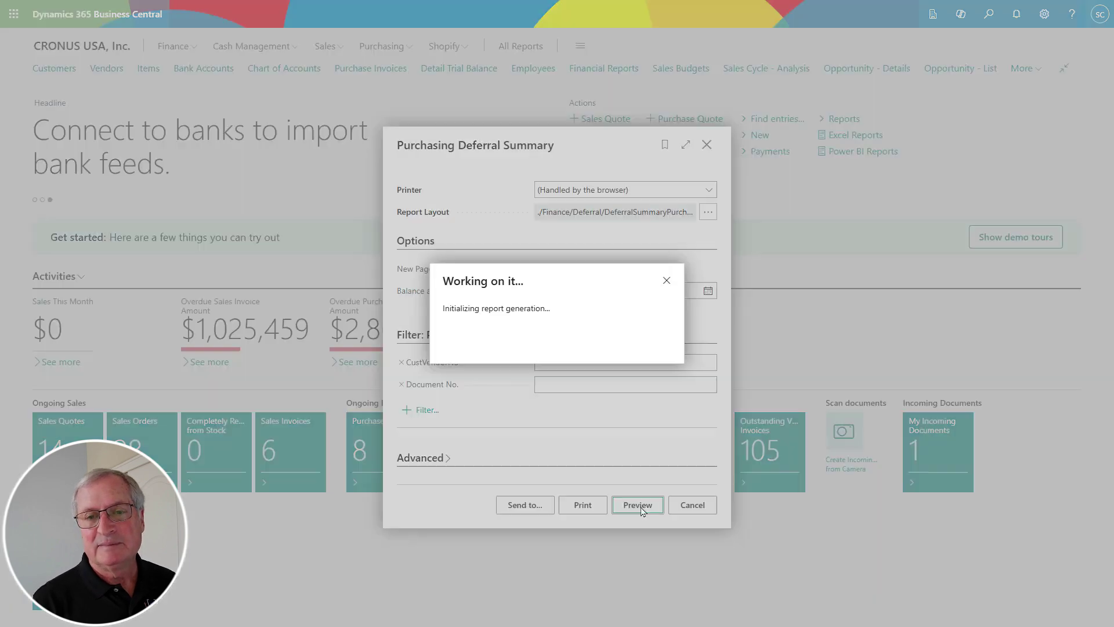